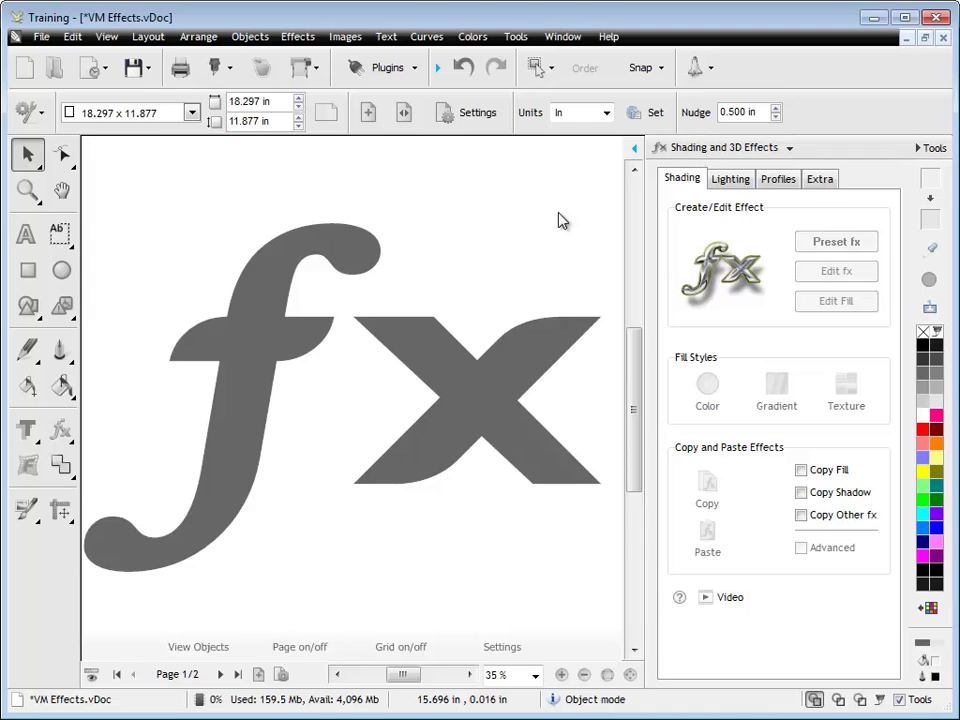
# Select the plain grey fx lettering with the Pick tool
pyautogui.click(360, 253)
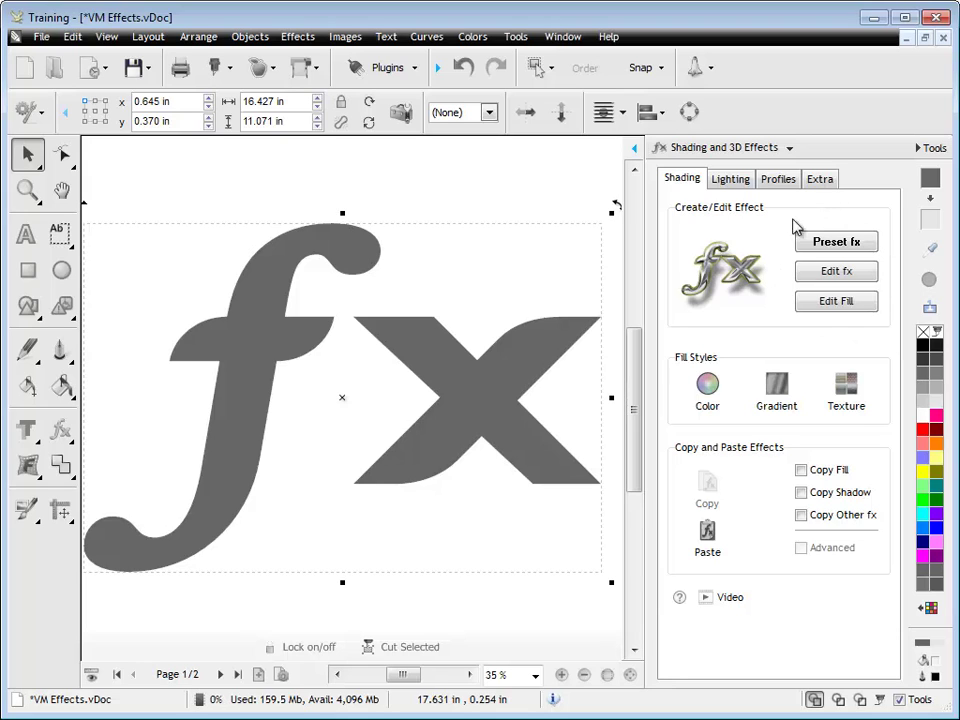
# Preview Chrome 05, Reflective gold 02 and Reflective Blue 05, then apply the Black Marble preset
pyautogui.click(835, 243)
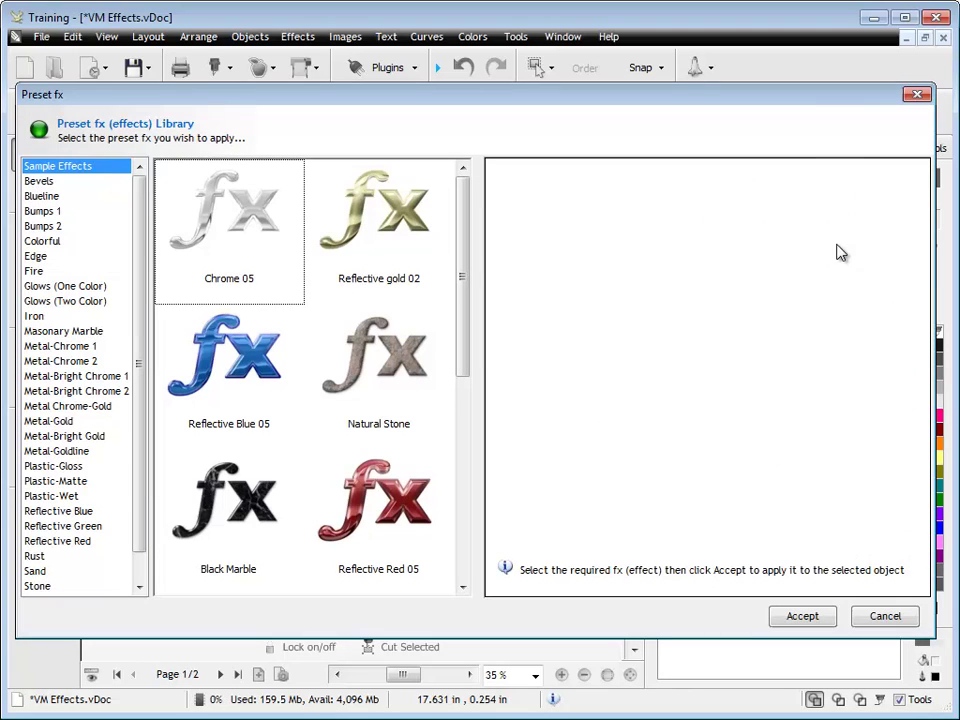
pyautogui.click(272, 232)
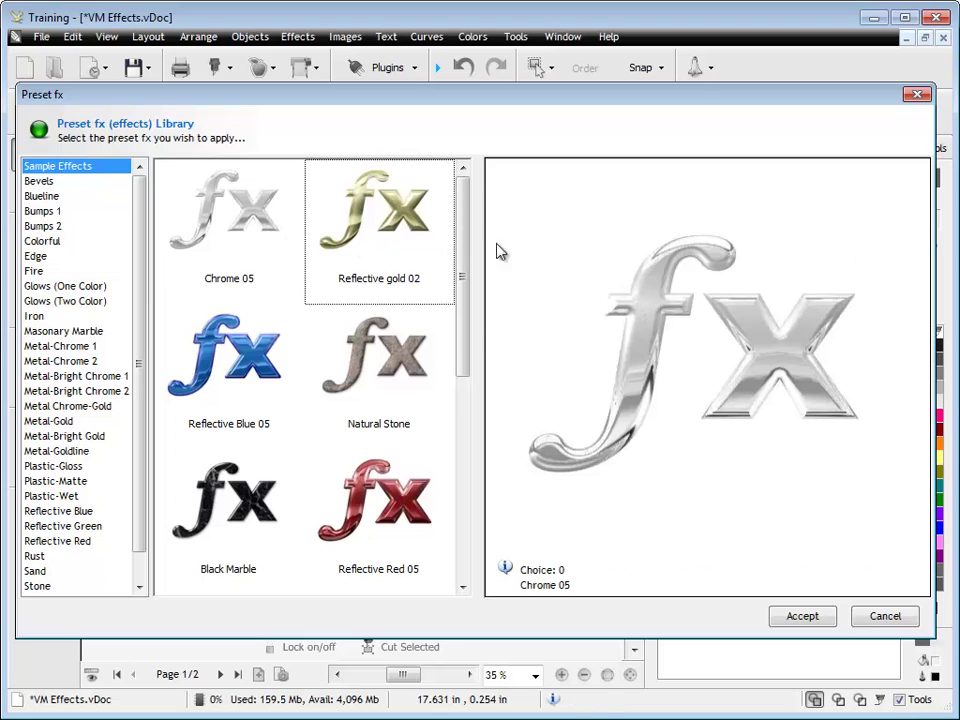
pyautogui.click(375, 215)
pyautogui.click(243, 368)
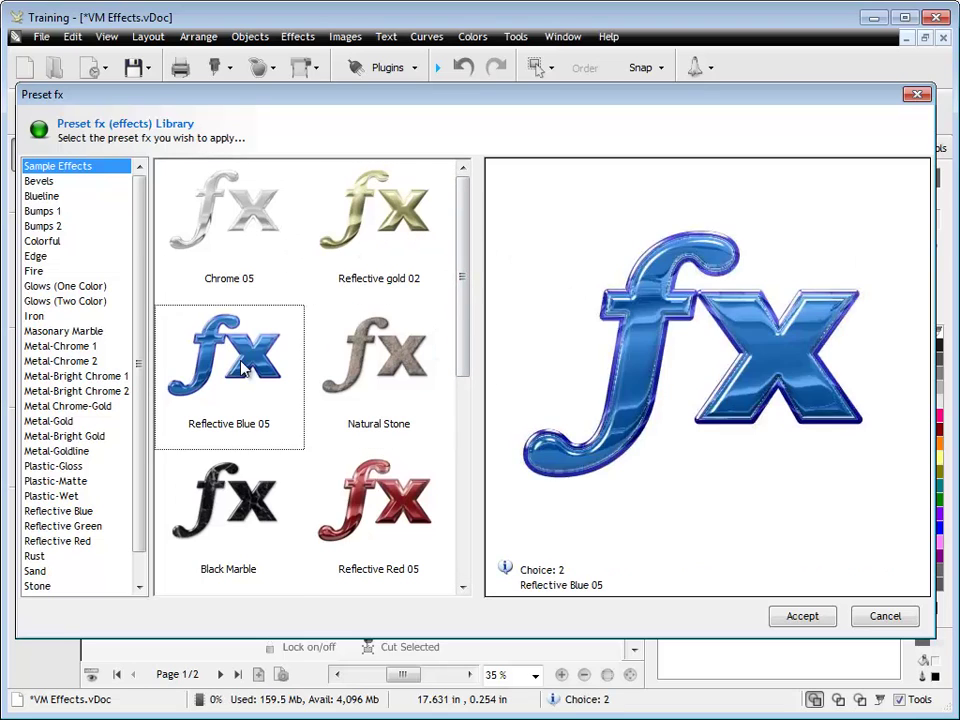
pyautogui.click(278, 503)
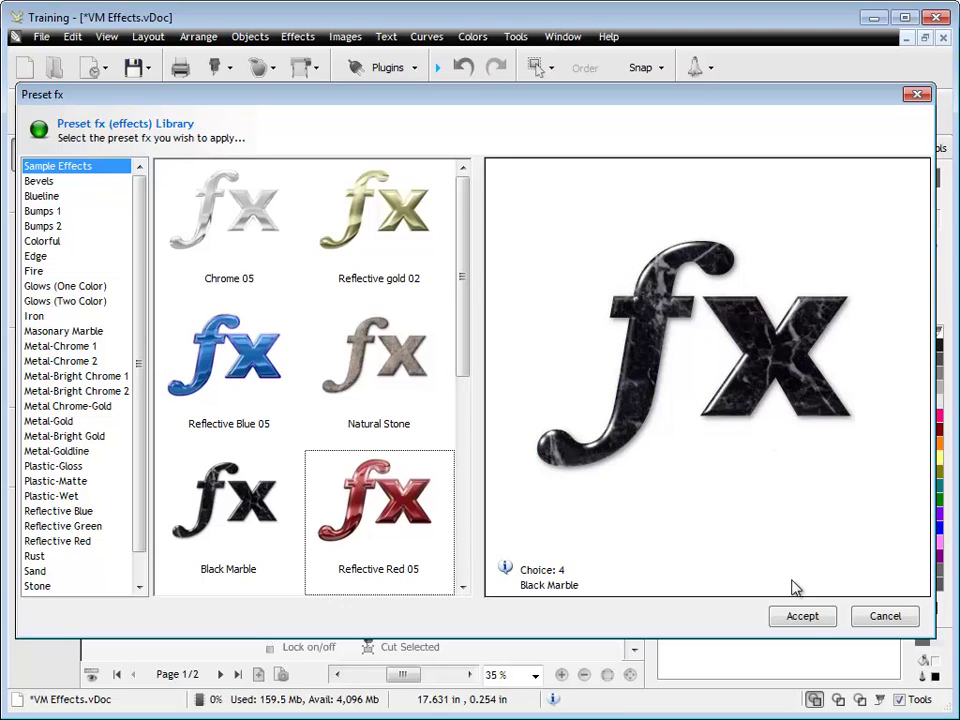
pyautogui.click(802, 616)
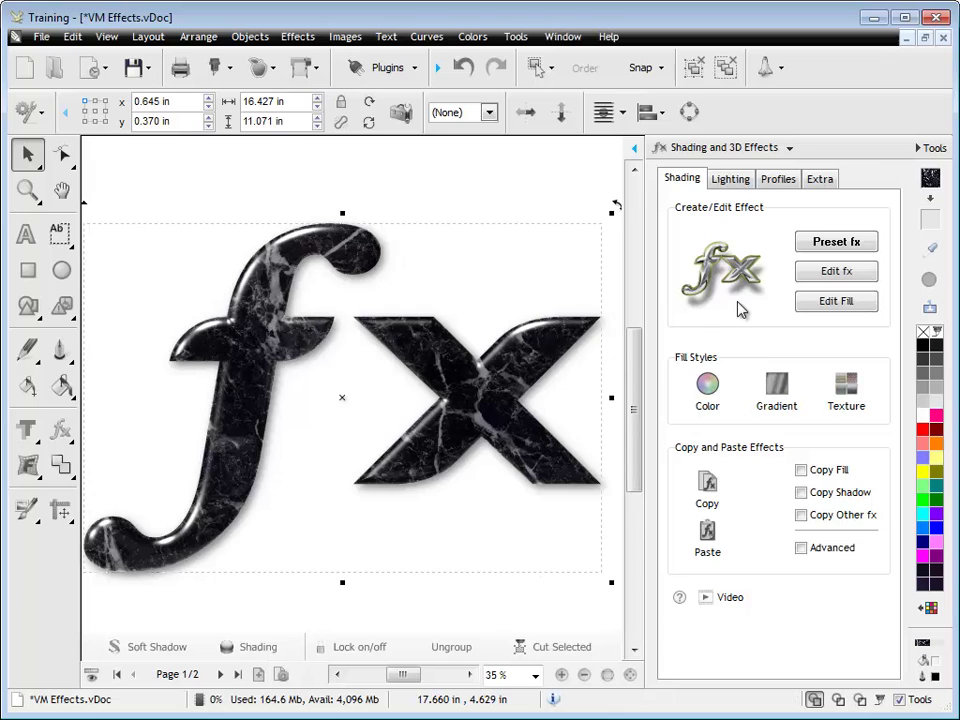
# Try deepening the bevel inset and widening its outline, undoing and redoing the change
pyautogui.click(835, 271)
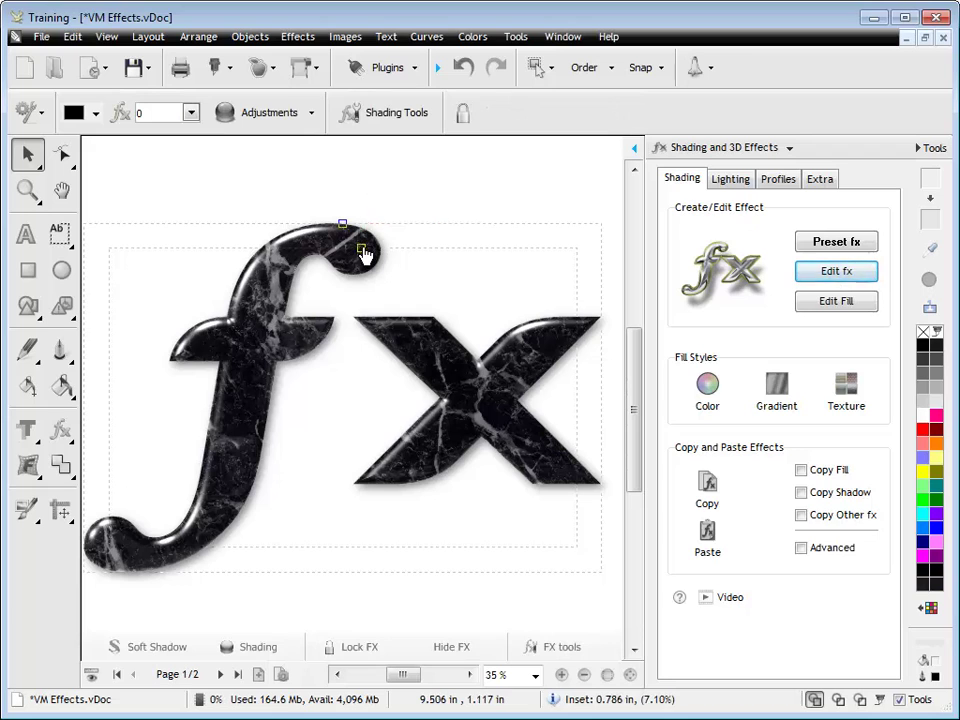
pyautogui.moveTo(367, 250)
pyautogui.moveTo(366, 249); pyautogui.dragTo(370, 265)
pyautogui.moveTo(343, 221); pyautogui.dragTo(344, 221)
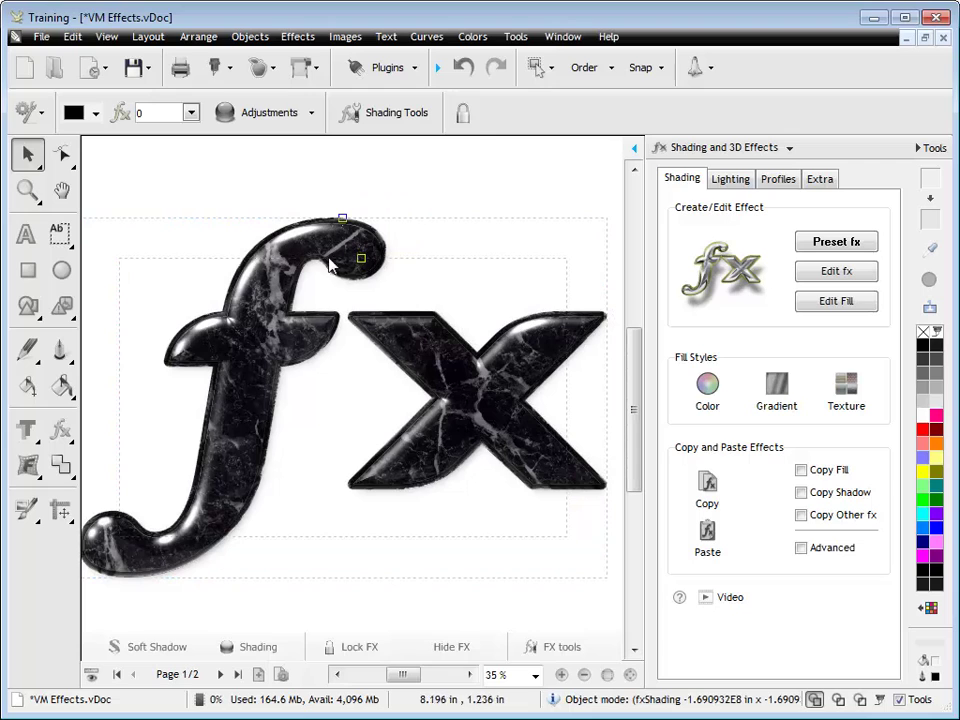
pyautogui.click(465, 68)
pyautogui.click(465, 68)
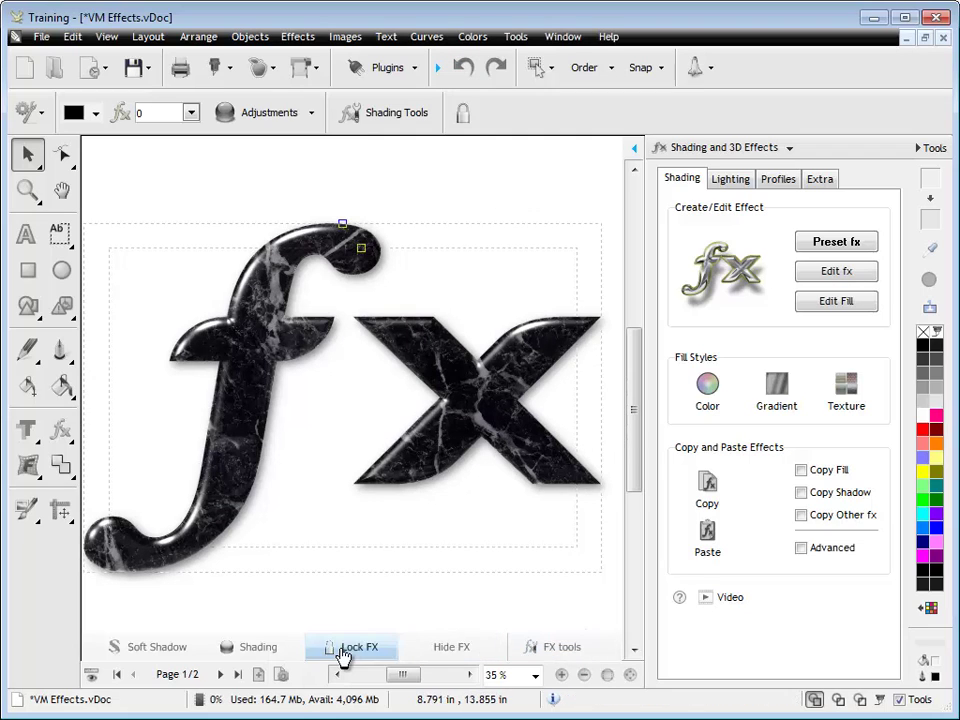
# Offset the soft shadow down-right to about 2.55% by 2.65%
pyautogui.click(160, 646)
pyautogui.moveTo(346, 401); pyautogui.dragTo(350, 405)
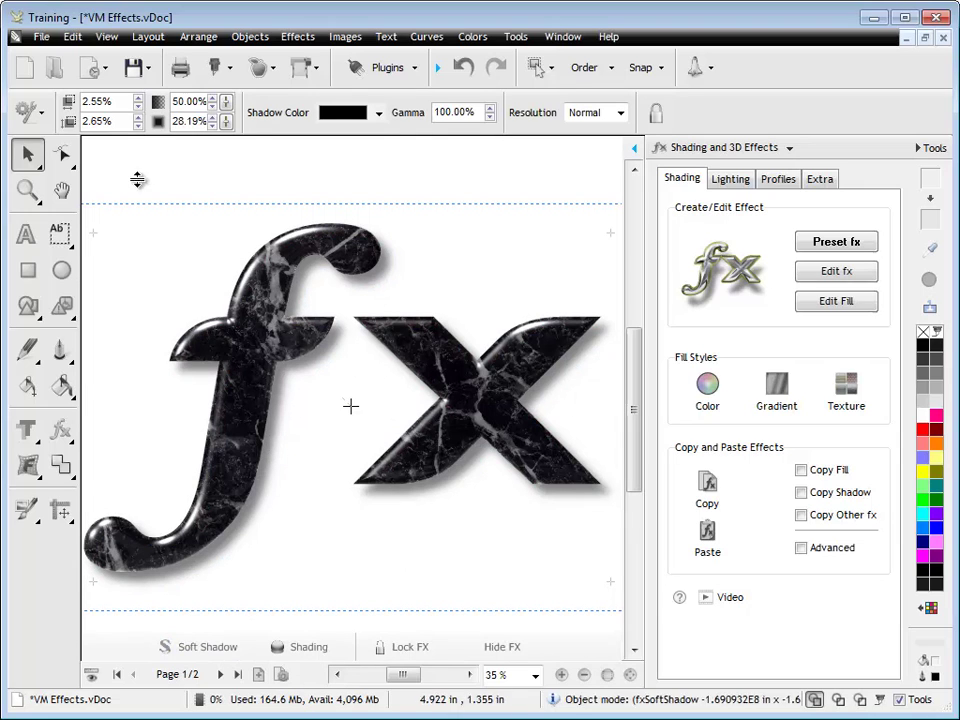
pyautogui.click(130, 225)
pyautogui.click(288, 330)
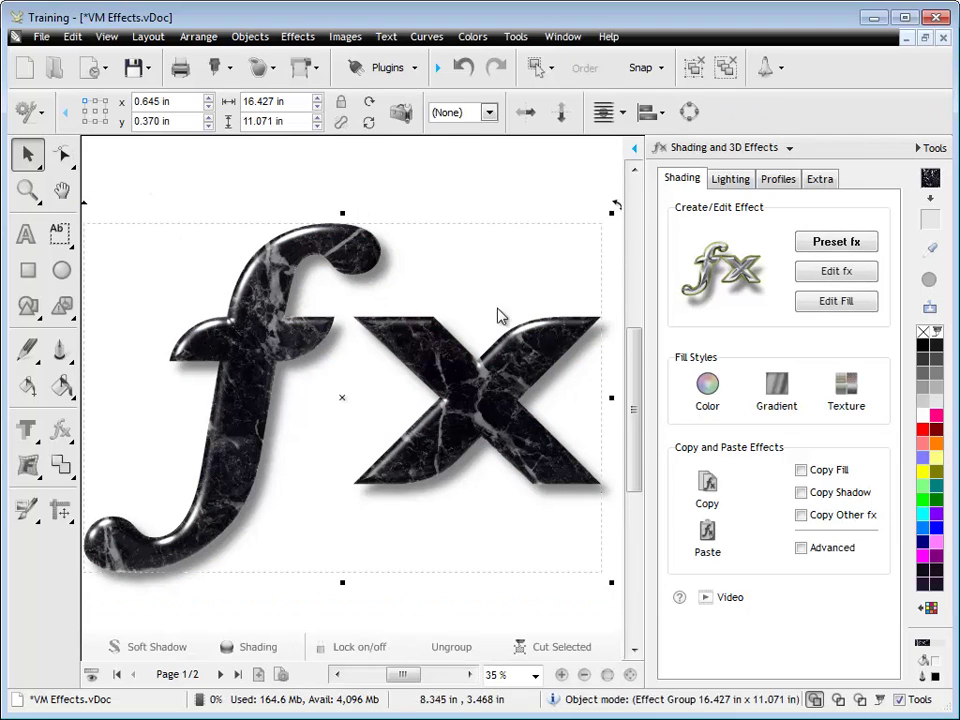
# Scale down, shift and rotate the marble texture so its veins run diagonally
pyautogui.click(838, 302)
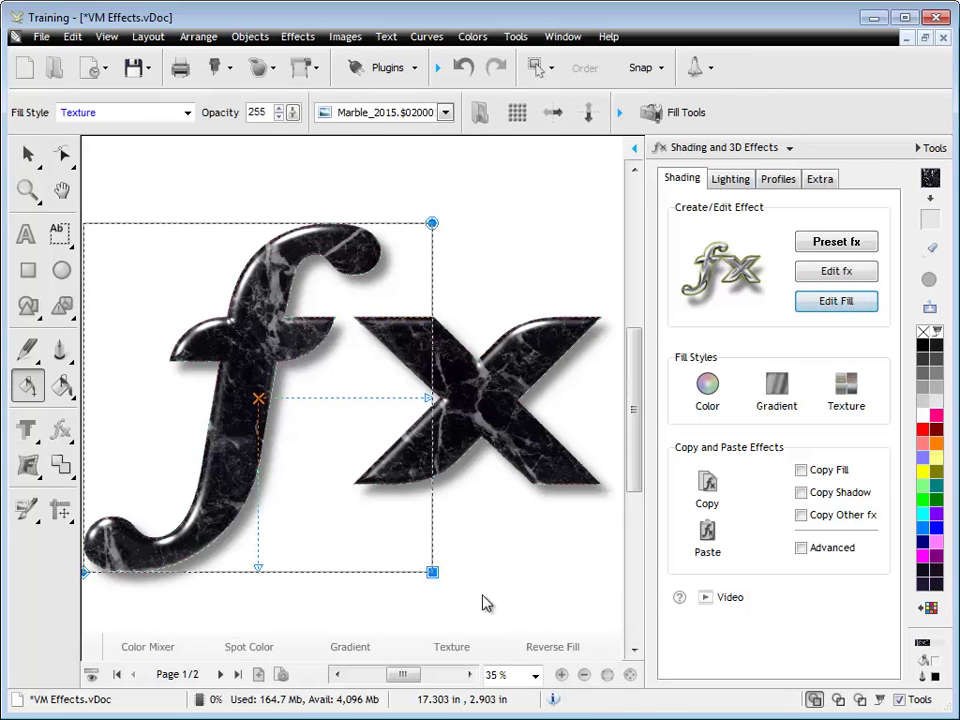
pyautogui.moveTo(432, 572); pyautogui.dragTo(291, 431)
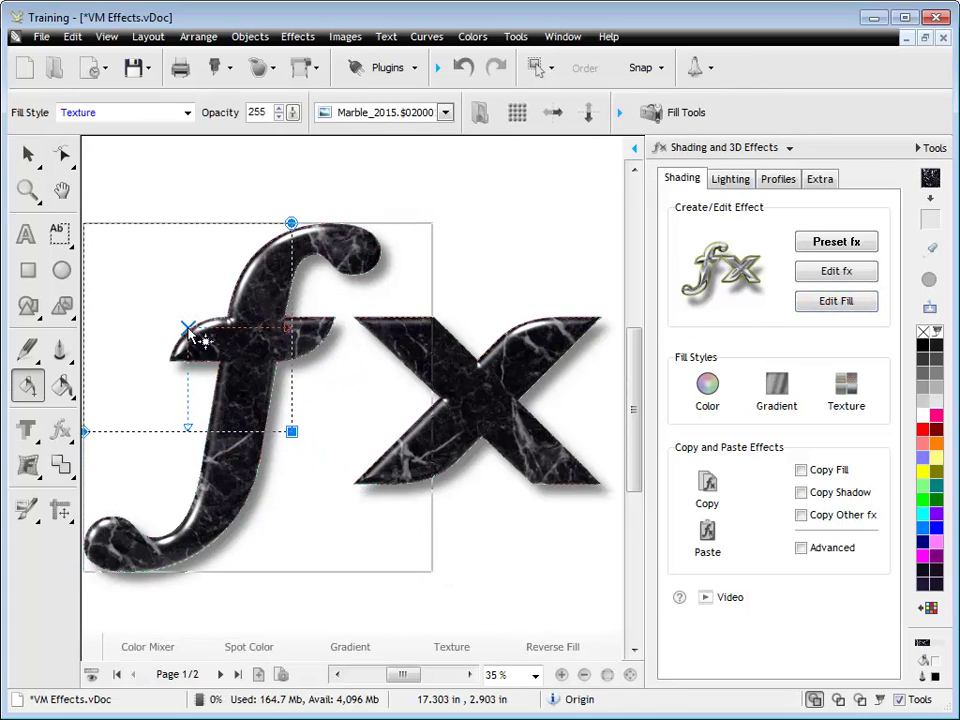
pyautogui.moveTo(201, 338); pyautogui.dragTo(345, 362)
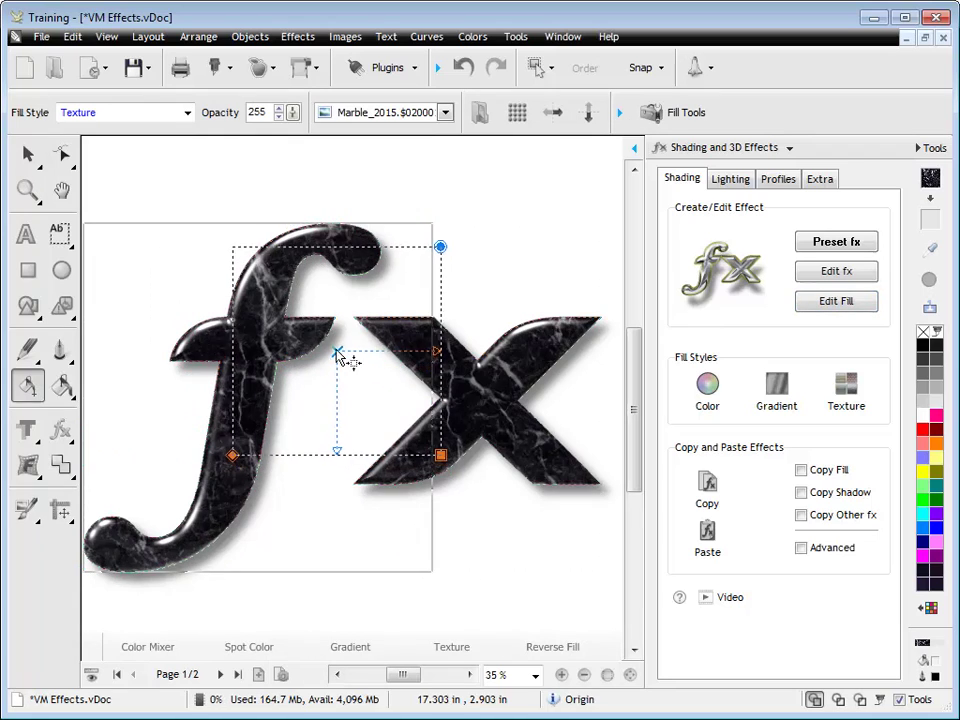
pyautogui.moveTo(441, 246); pyautogui.dragTo(450, 379)
pyautogui.moveTo(336, 349); pyautogui.dragTo(376, 376)
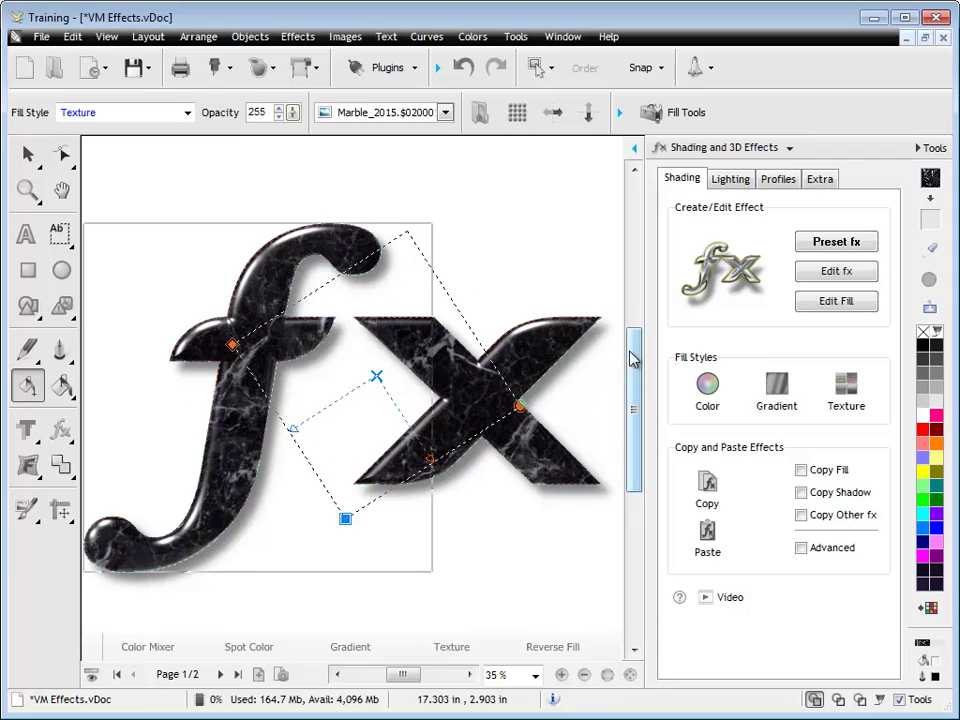
pyautogui.click(28, 153)
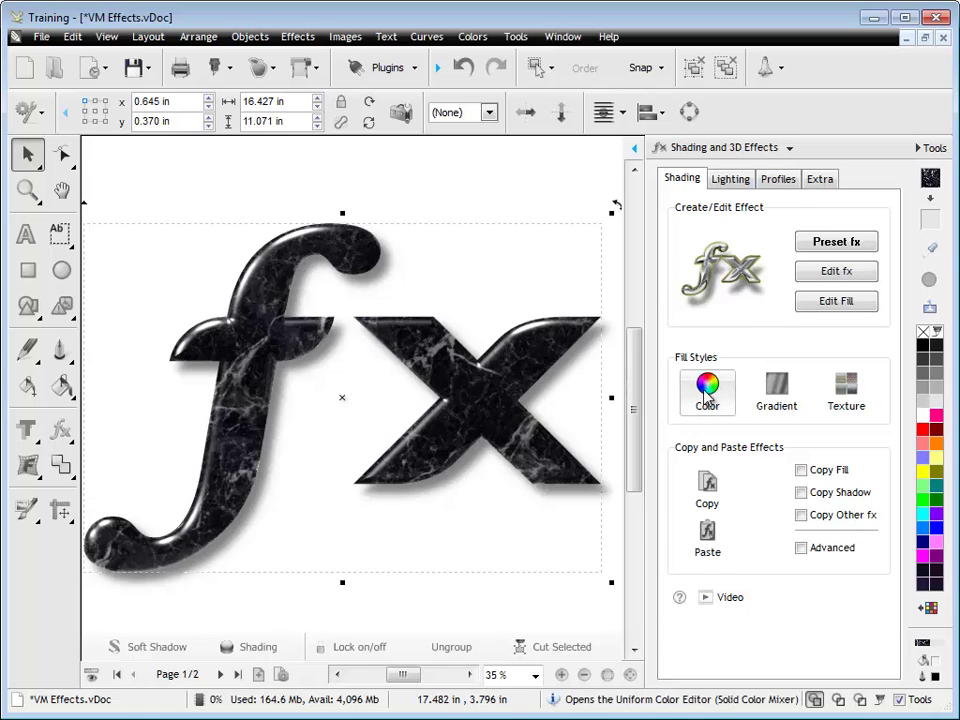
# Apply the Reflective gold 02 preset to the fx lettering
pyautogui.click(831, 249)
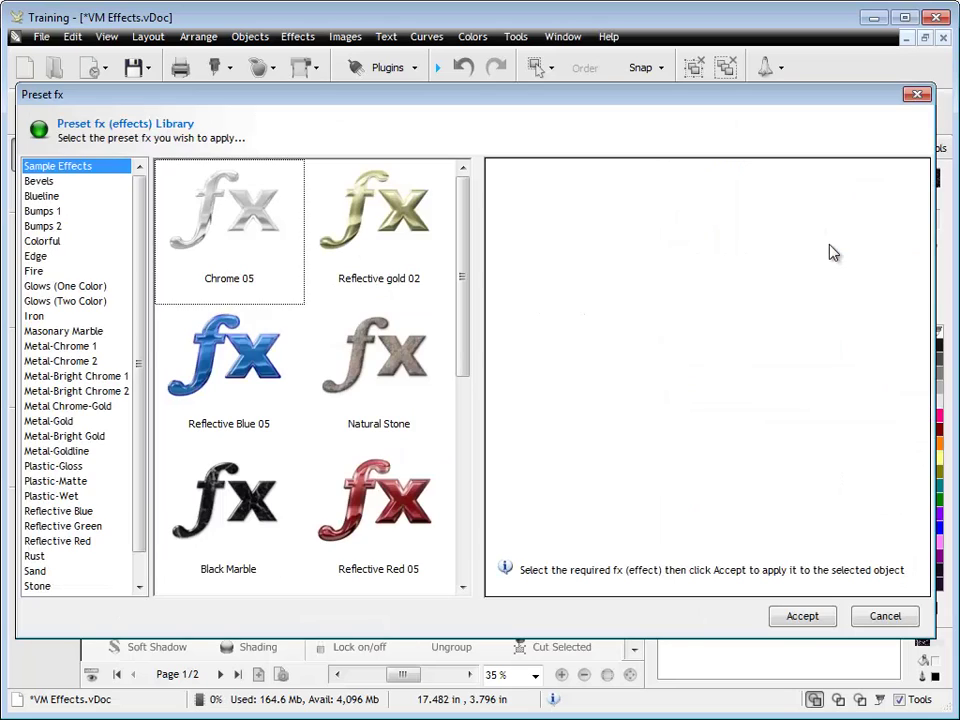
pyautogui.click(444, 236)
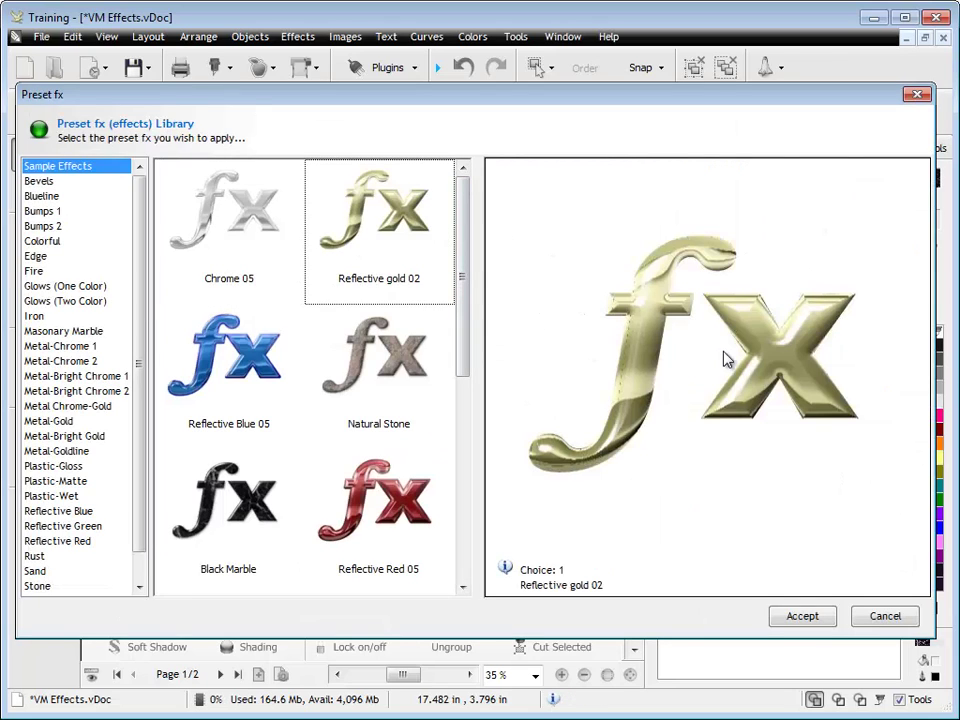
pyautogui.click(800, 617)
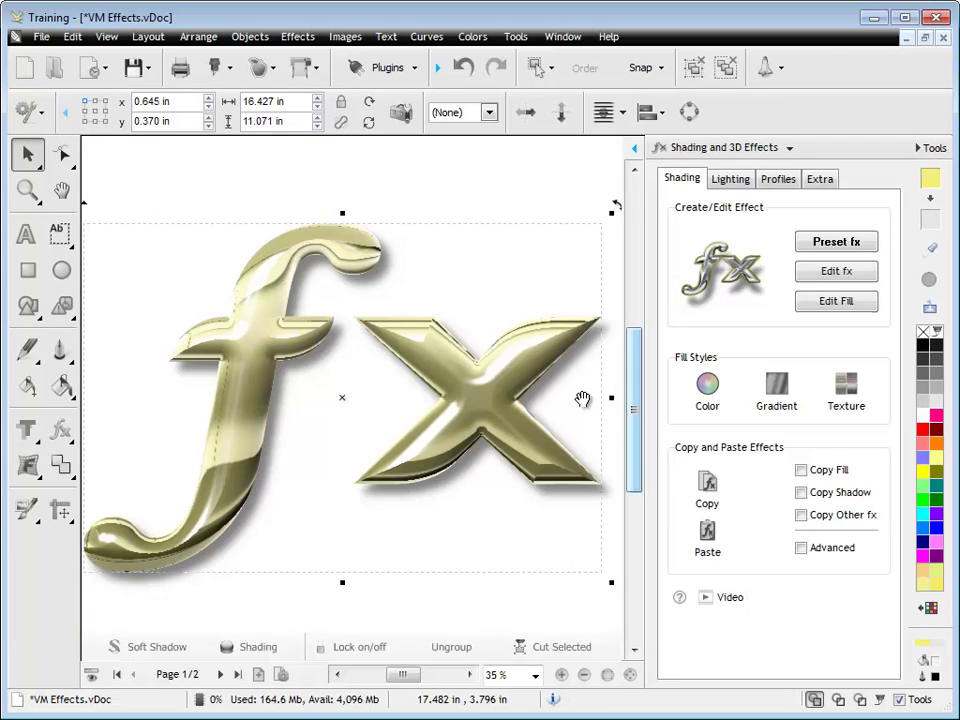
# Recolour the solid fill to red, then to light blue (RGB 0, 183, 239)
pyautogui.click(708, 393)
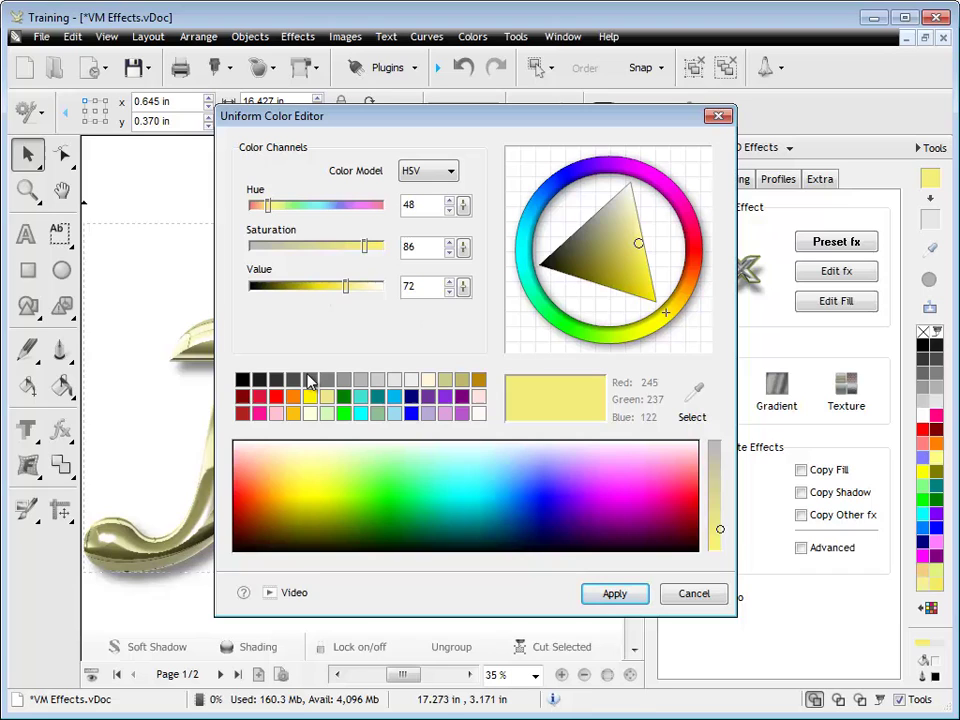
pyautogui.click(277, 397)
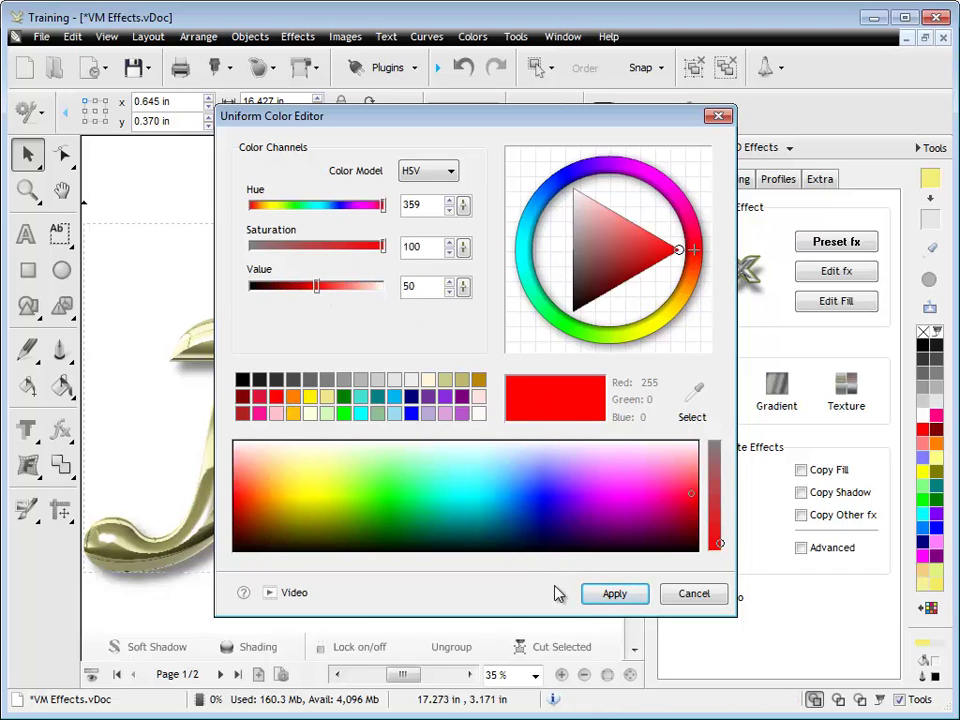
pyautogui.click(614, 594)
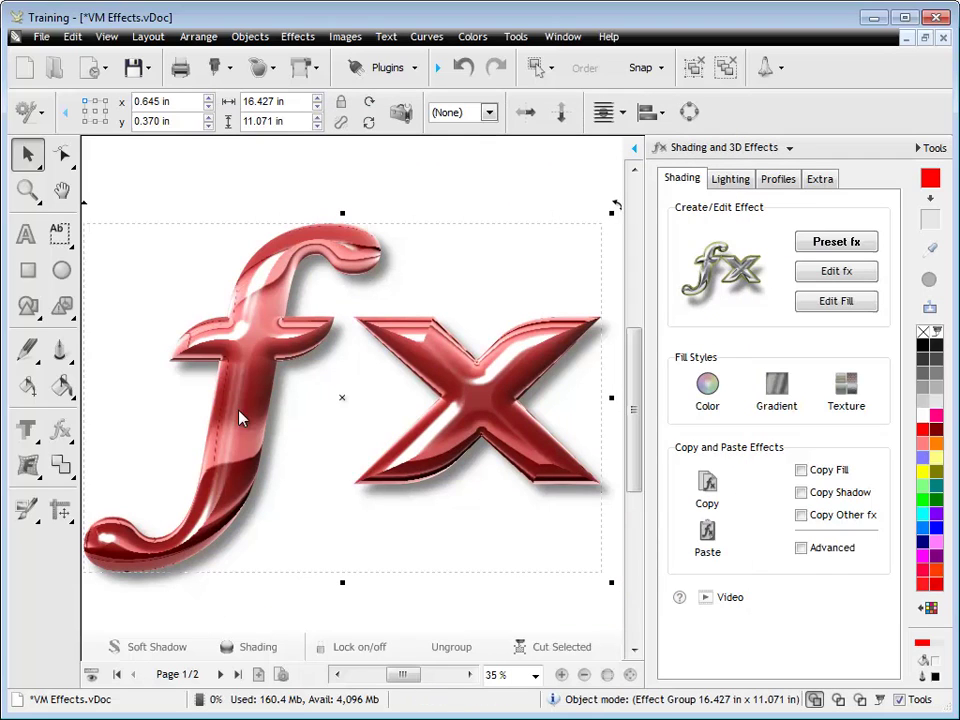
pyautogui.click(707, 386)
pyautogui.click(410, 412)
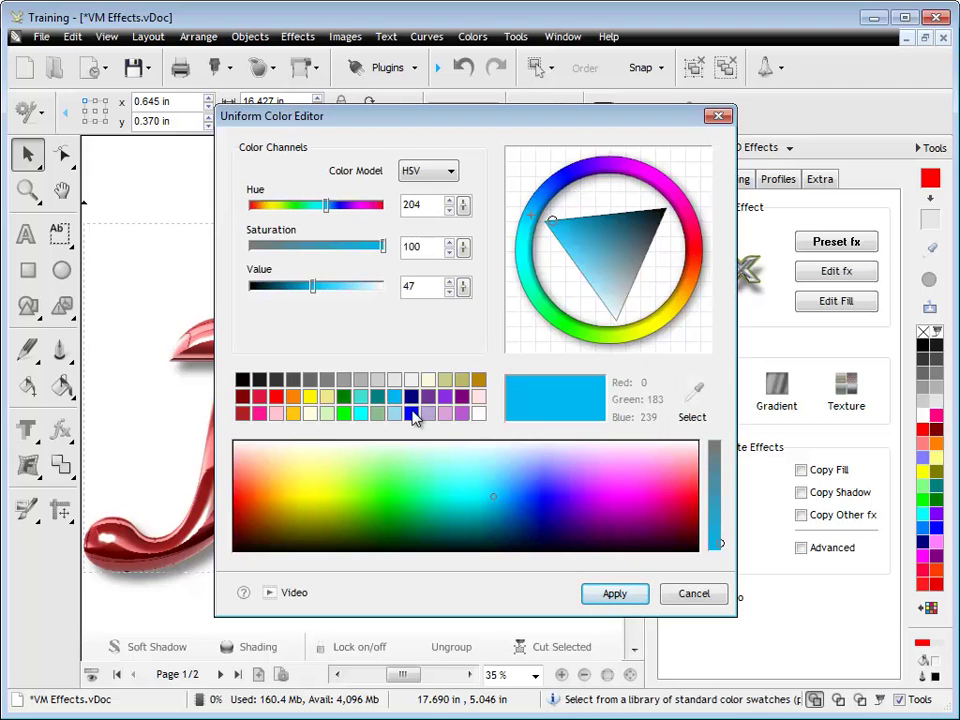
pyautogui.click(614, 594)
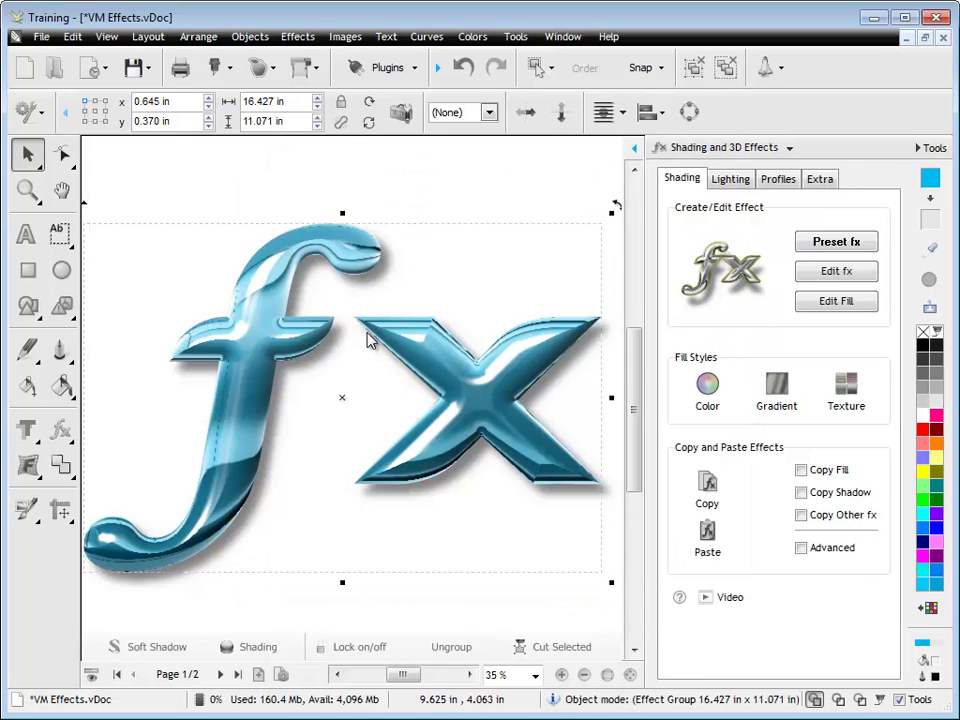
pyautogui.click(820, 274)
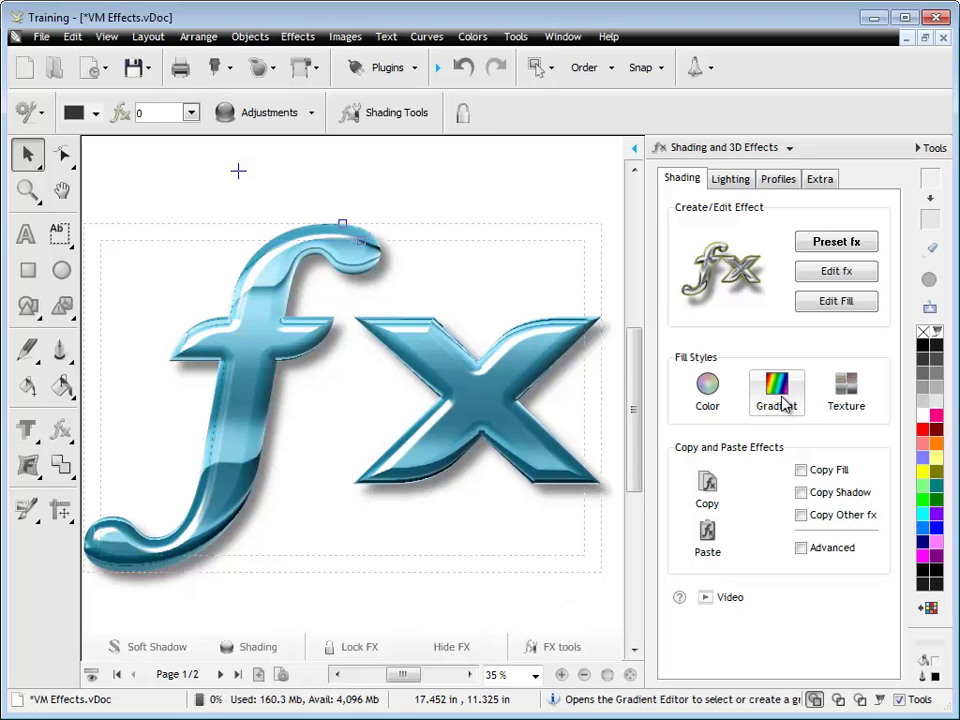
# Apply the Colorful 02 preset from the Colorful category to the fx text
pyautogui.click(838, 242)
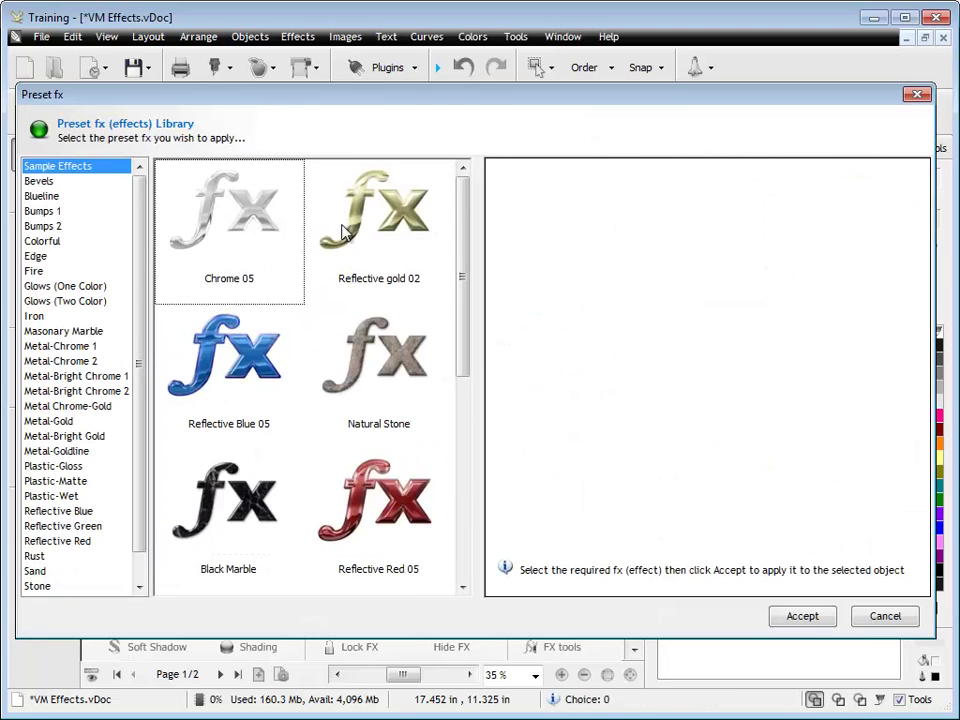
pyautogui.click(78, 258)
pyautogui.click(69, 242)
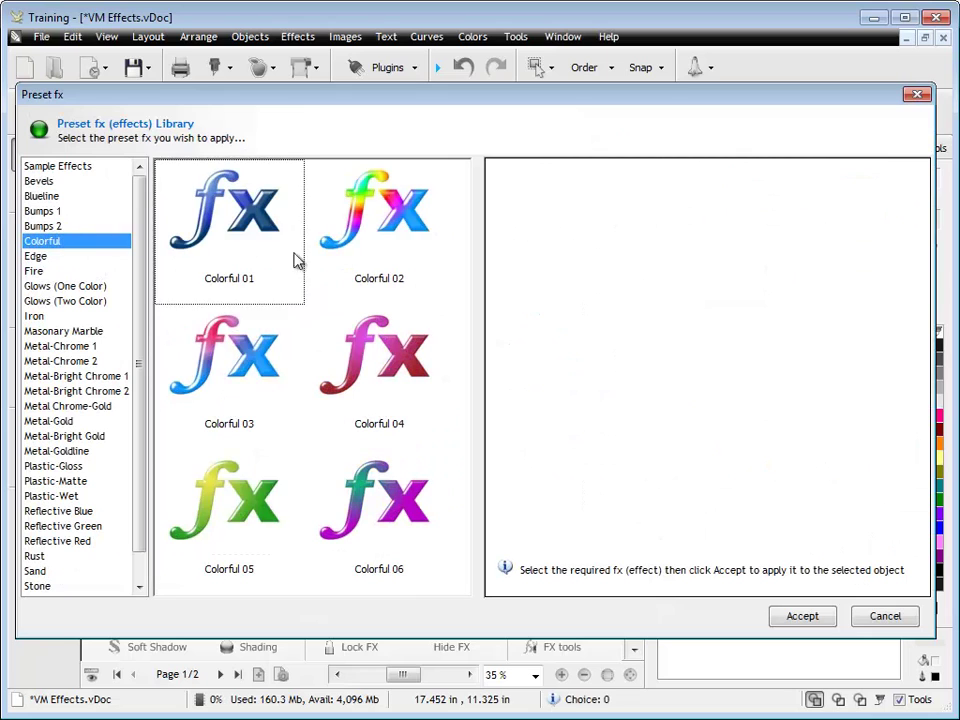
pyautogui.click(391, 232)
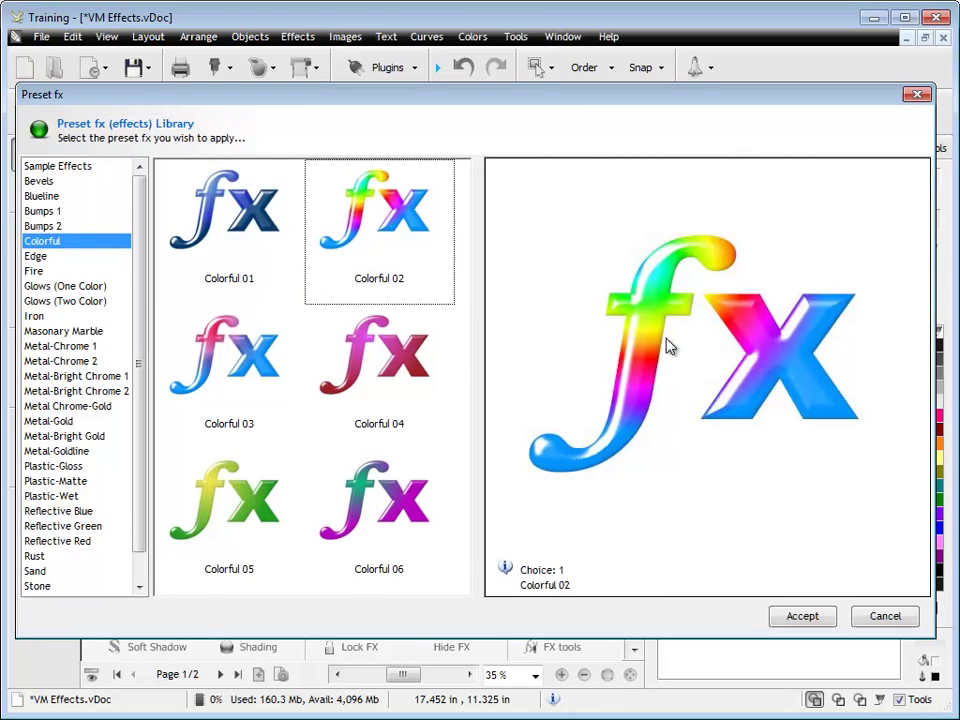
pyautogui.click(801, 616)
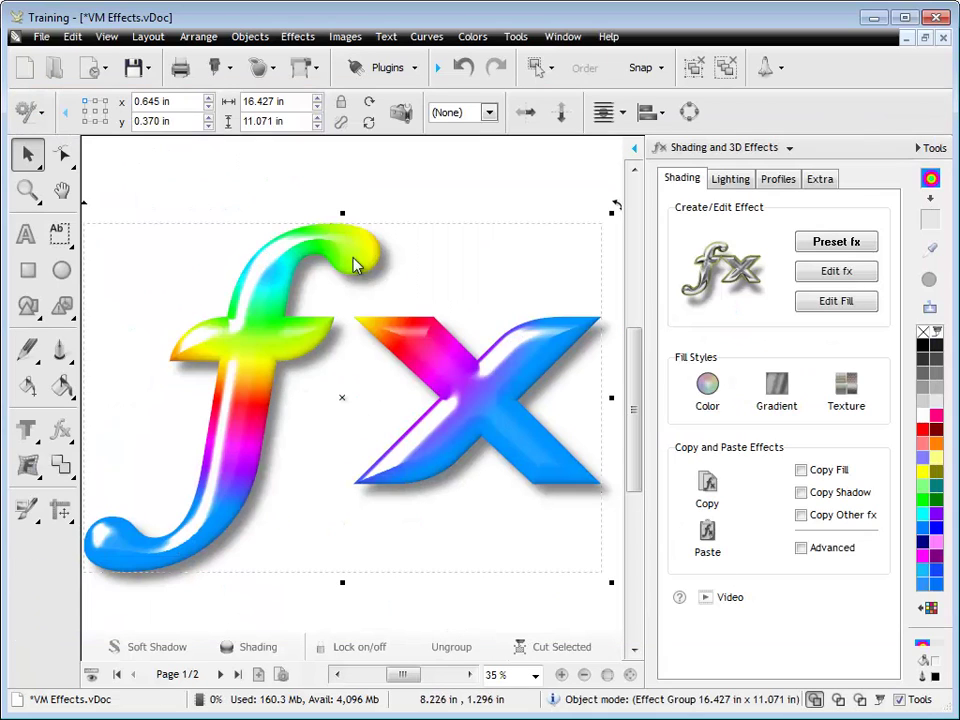
# Rearrange the red, magenta, purple and yellow stops in the Gradient Editor
pyautogui.click(794, 385)
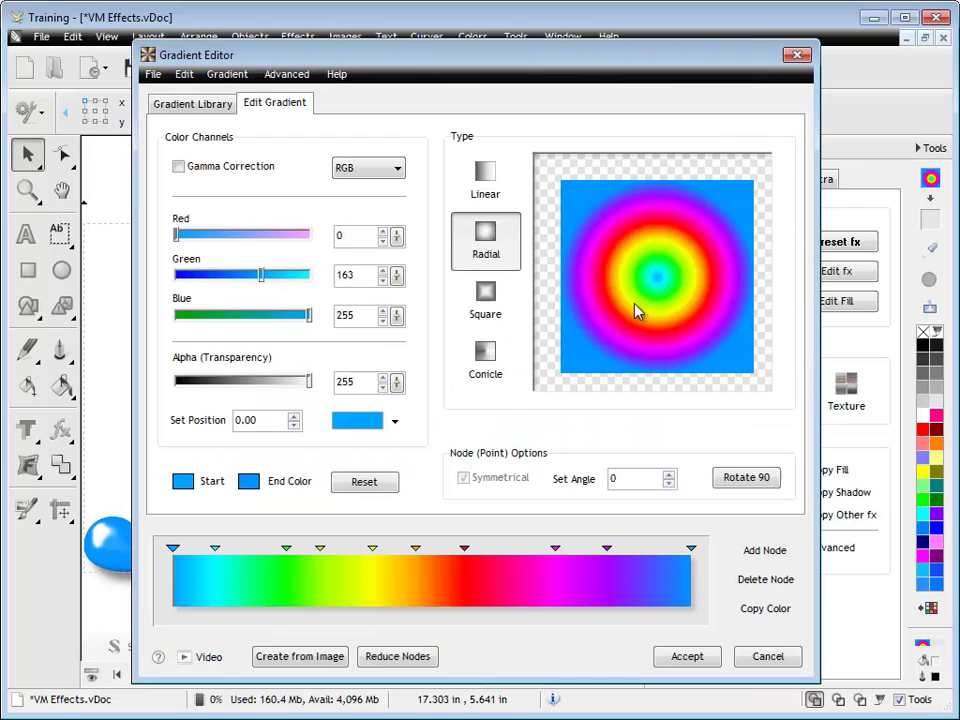
pyautogui.moveTo(467, 550); pyautogui.dragTo(644, 549)
pyautogui.click(607, 549)
pyautogui.click(372, 549)
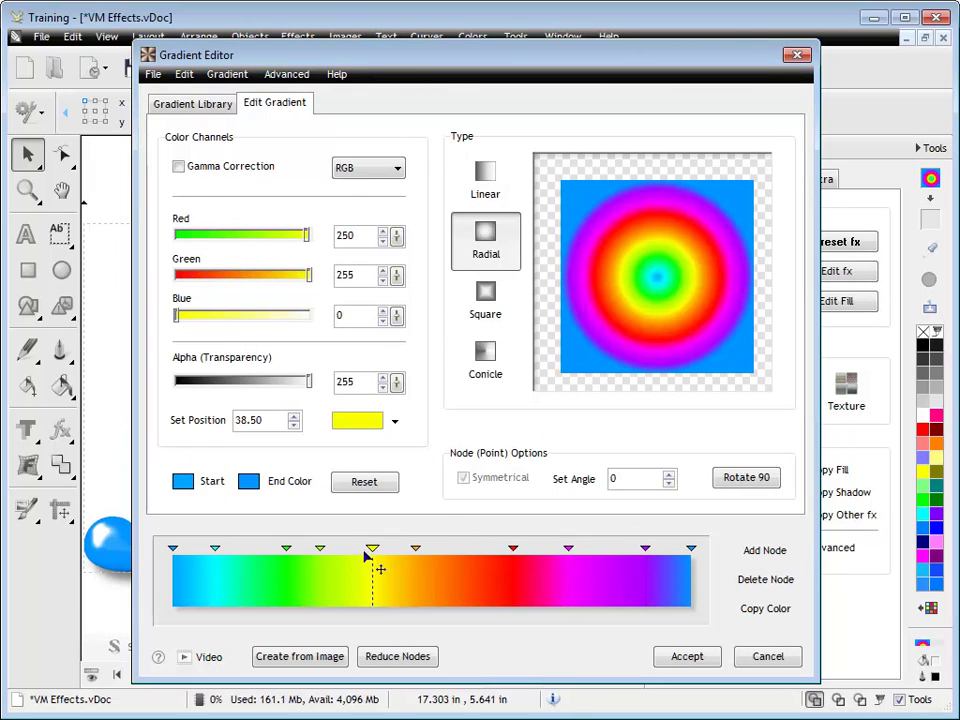
pyautogui.moveTo(372, 549); pyautogui.dragTo(362, 549)
# Set the gradient type to Conicle and accept the edited gradient
pyautogui.click(487, 305)
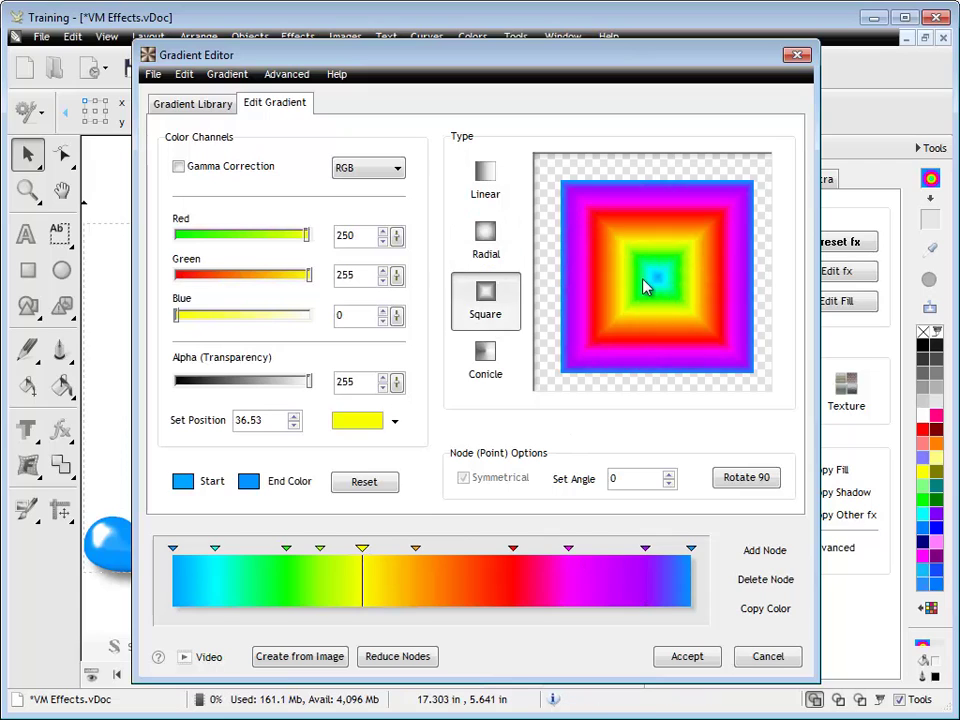
pyautogui.click(490, 362)
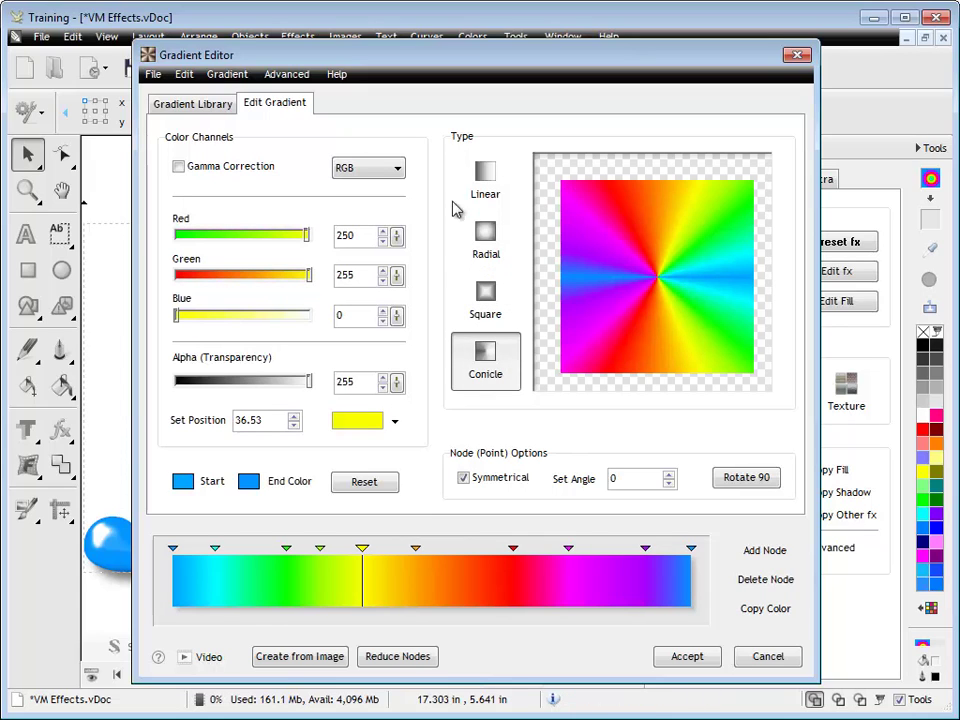
pyautogui.click(196, 108)
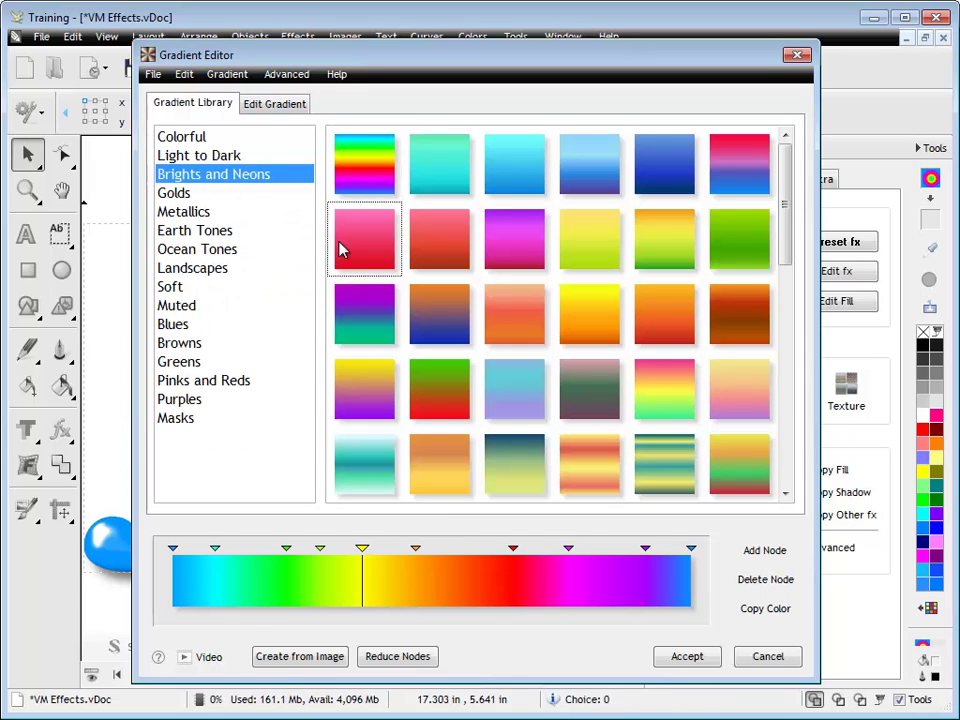
pyautogui.click(210, 156)
pyautogui.click(231, 139)
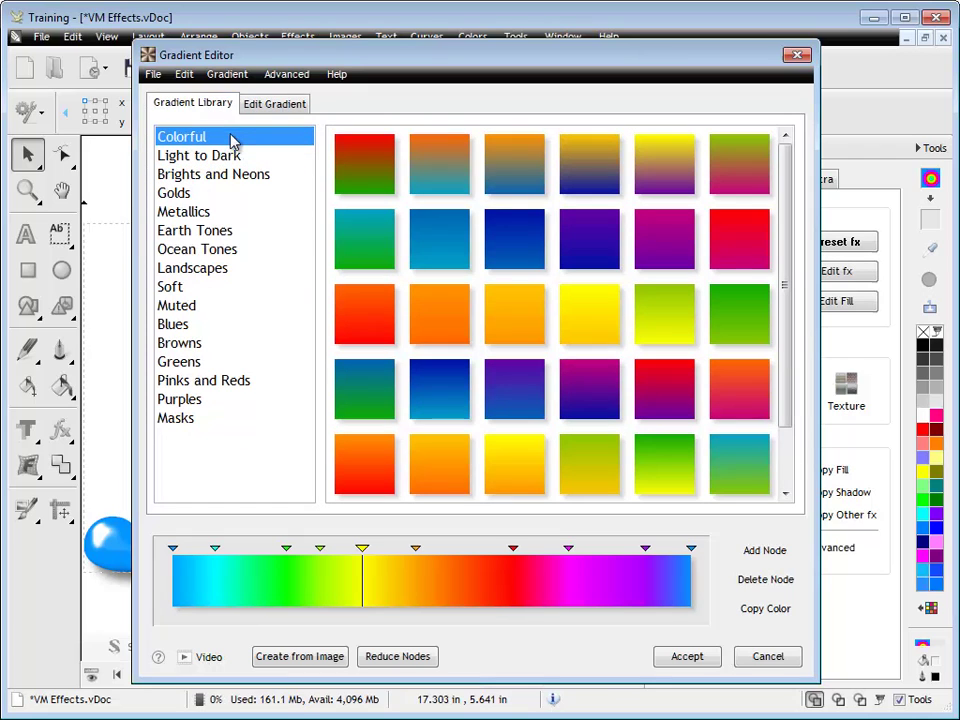
pyautogui.click(688, 656)
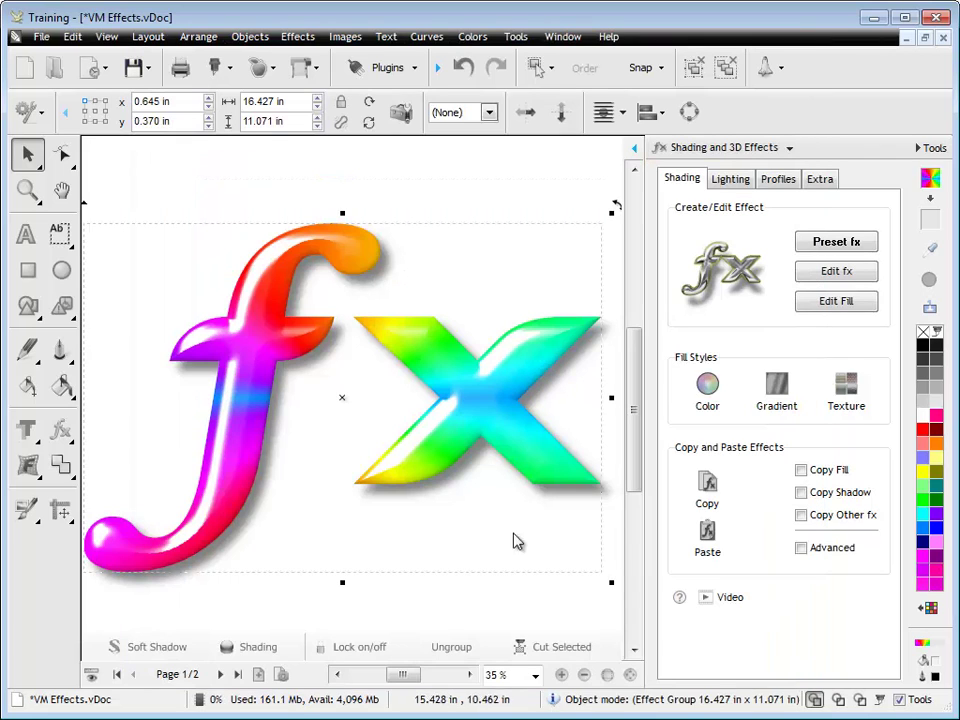
# Make the conical gradient guide a circle centred on the x, skewed left
pyautogui.click(805, 273)
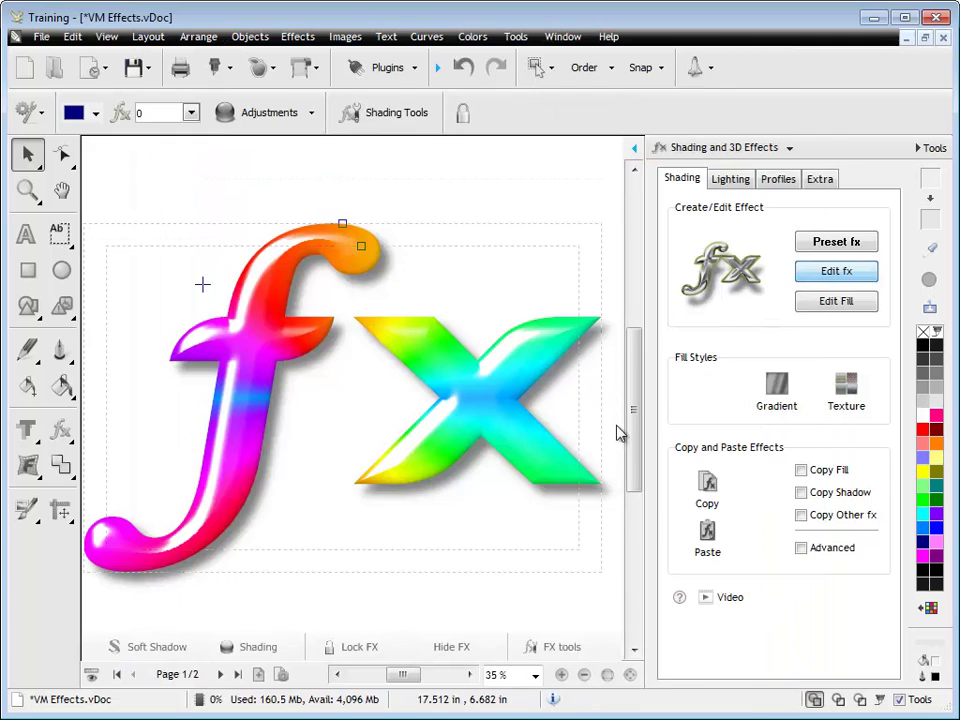
pyautogui.click(806, 306)
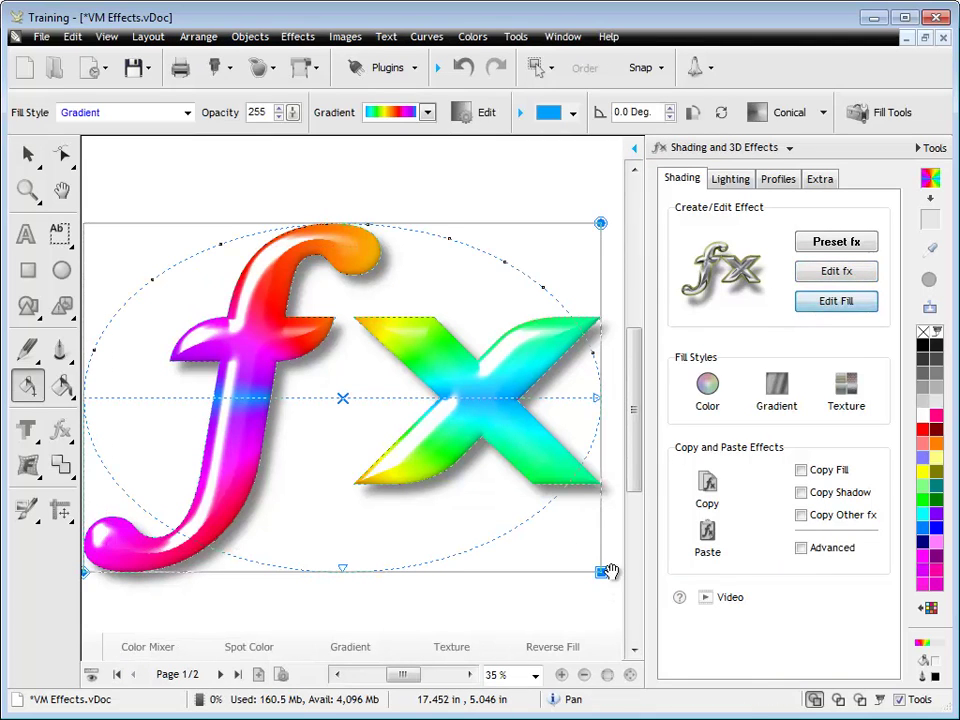
pyautogui.moveTo(553, 546); pyautogui.dragTo(435, 574)
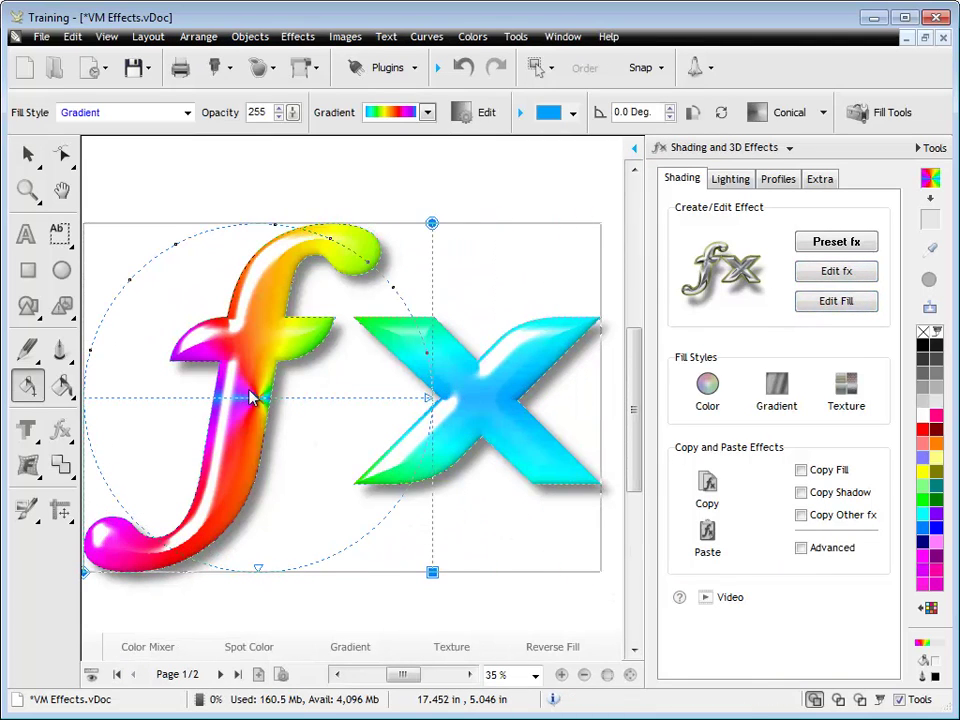
pyautogui.moveTo(268, 403); pyautogui.dragTo(489, 407)
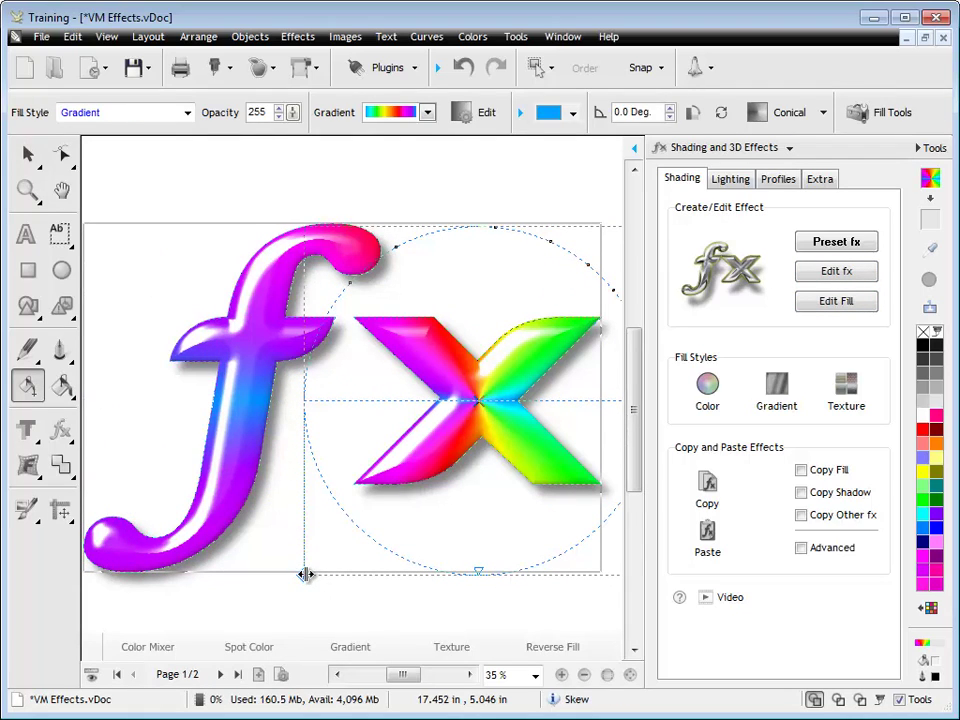
pyautogui.moveTo(306, 574); pyautogui.dragTo(251, 540)
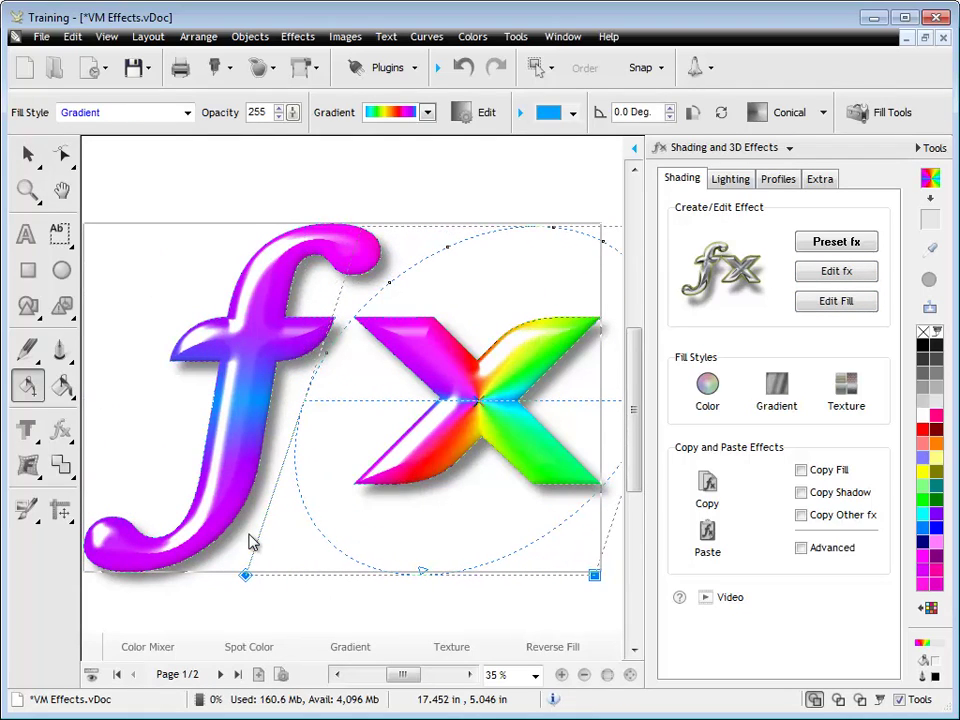
pyautogui.click(28, 154)
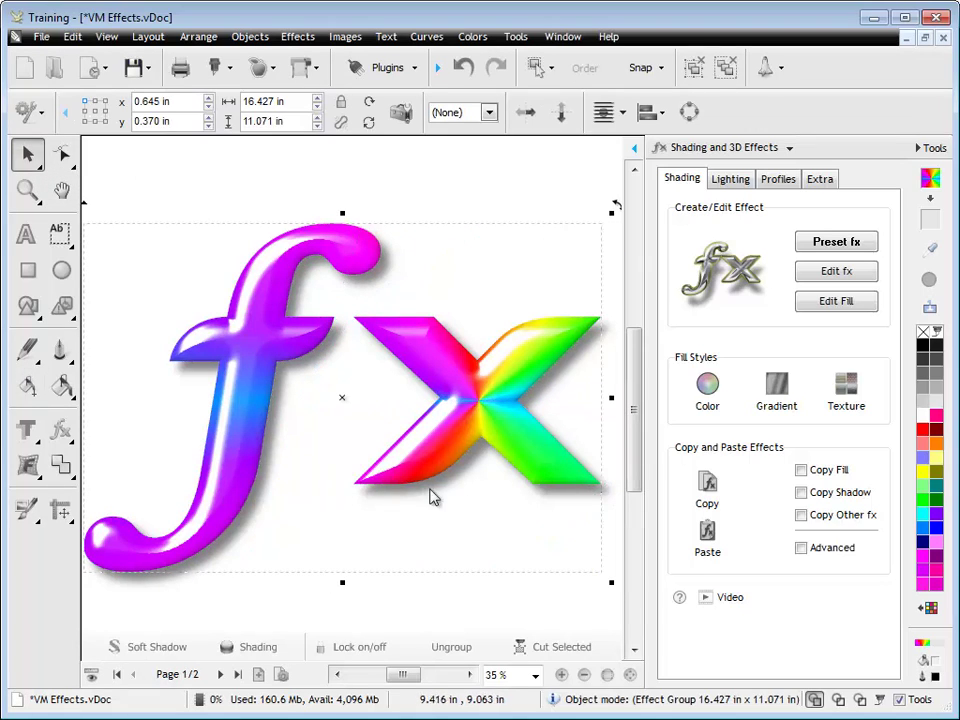
# Reselect the fx text and preview the Colorful 02 and Colorful 03 presets
pyautogui.click(484, 606)
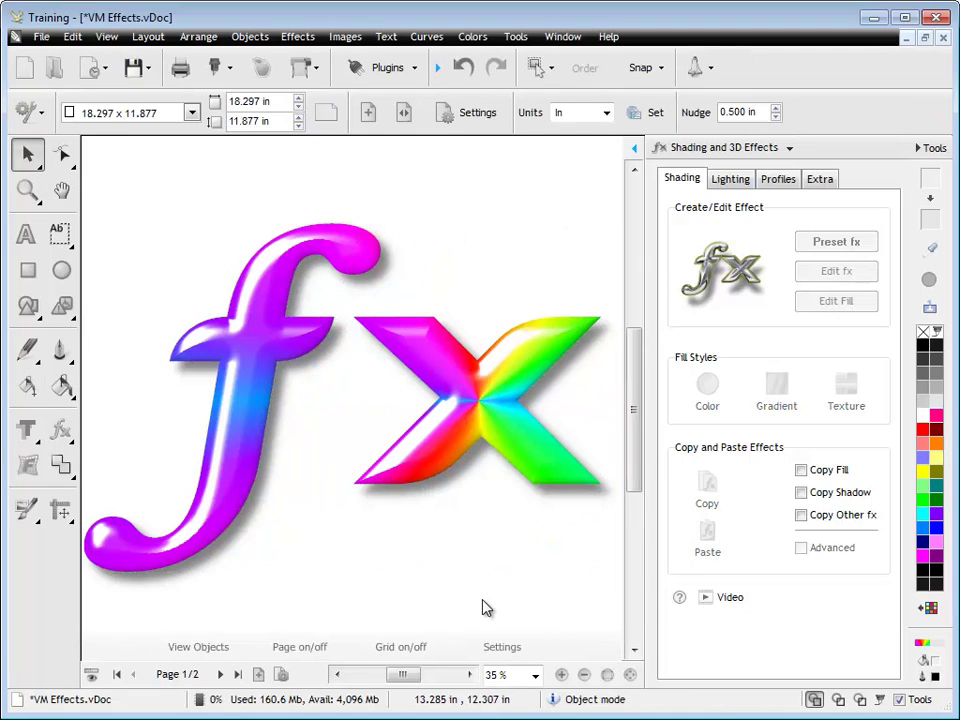
pyautogui.click(476, 413)
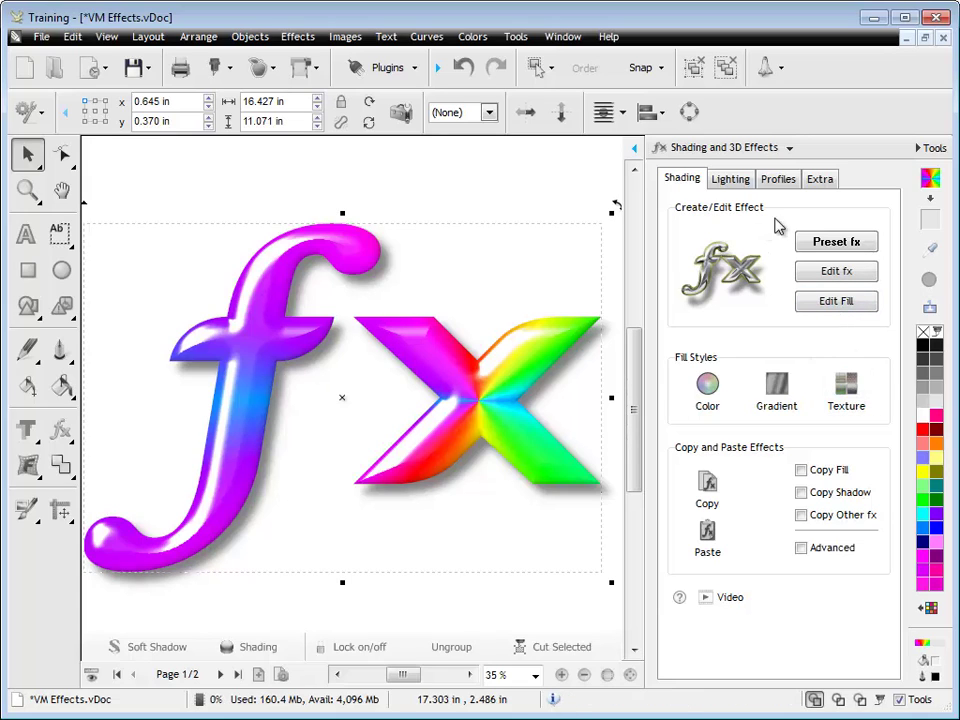
pyautogui.click(821, 244)
pyautogui.click(424, 281)
pyautogui.click(245, 405)
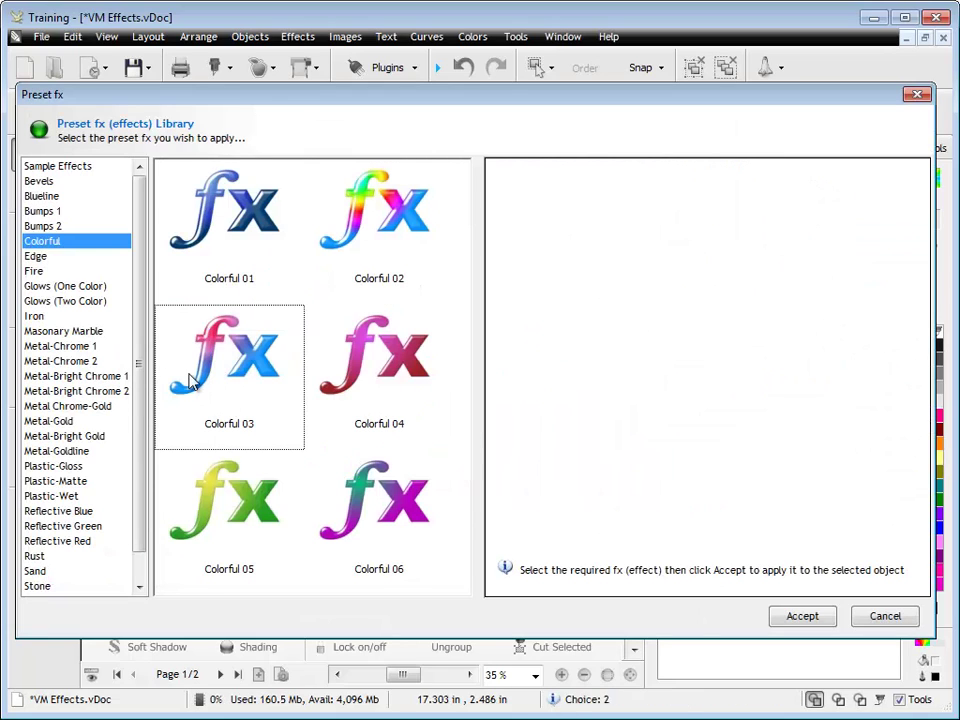
# Compare Rust 01 to Rust 04 and apply Rust 02 to the fx text
pyautogui.click(40, 557)
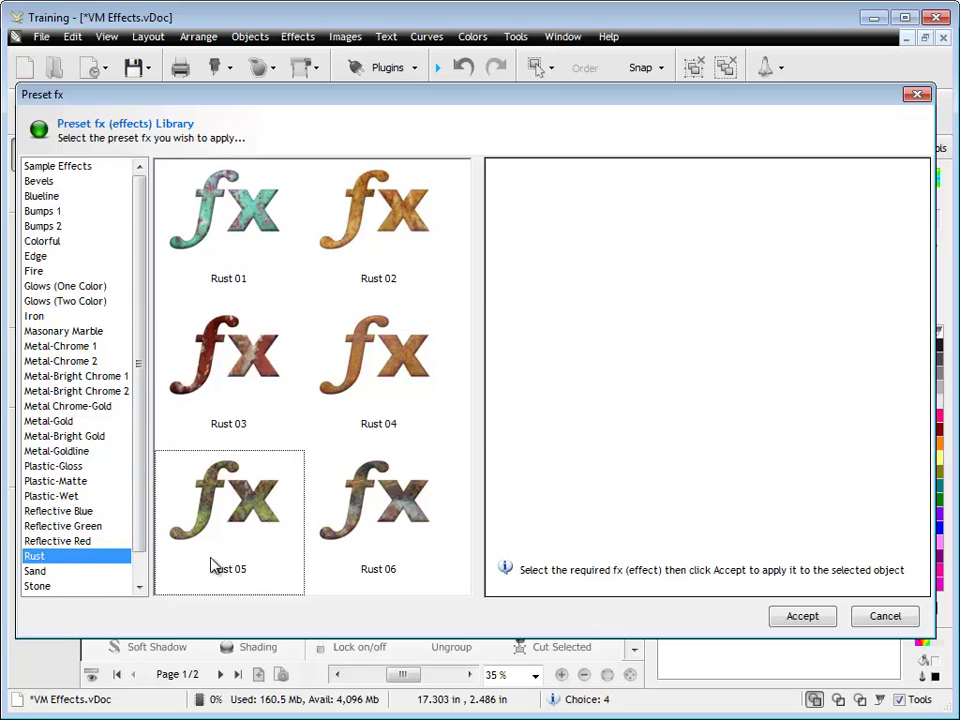
pyautogui.click(240, 221)
pyautogui.click(378, 228)
pyautogui.click(414, 336)
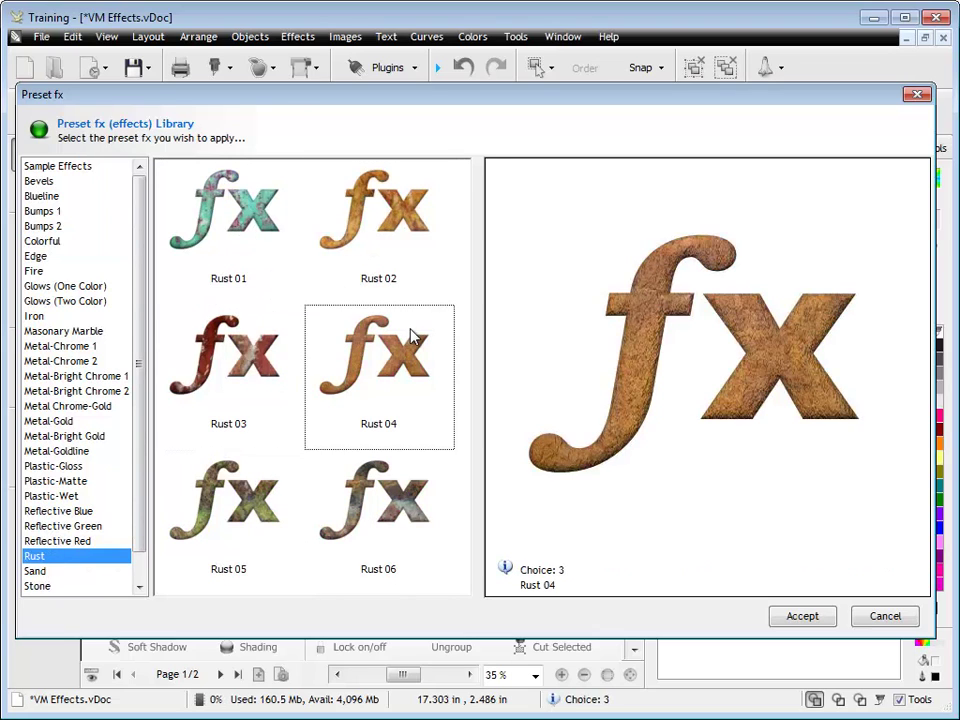
pyautogui.click(249, 328)
pyautogui.click(420, 255)
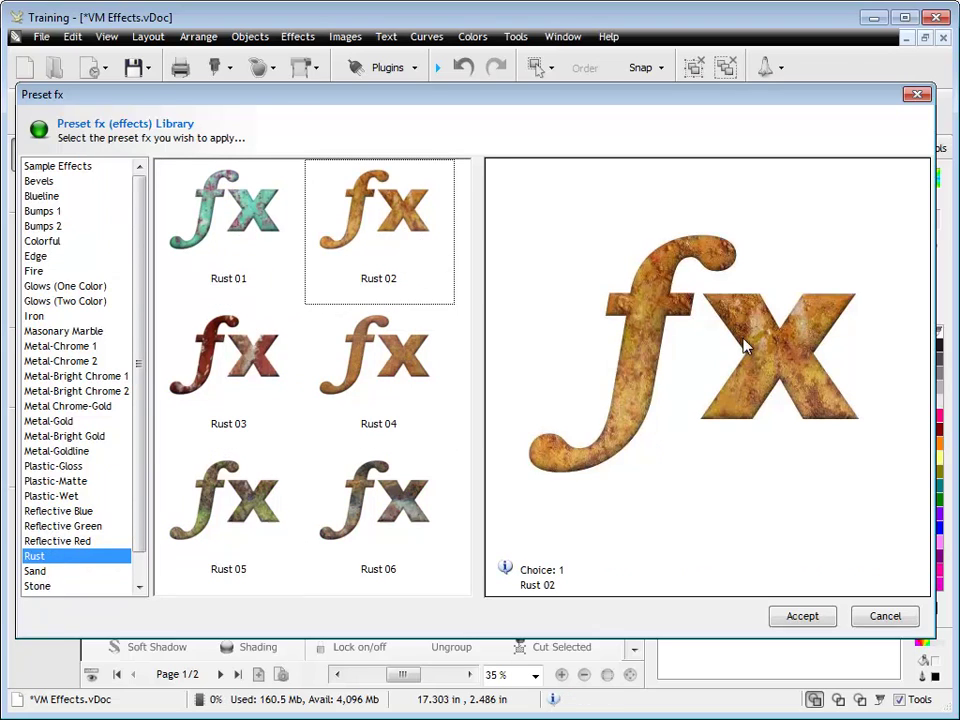
pyautogui.click(805, 617)
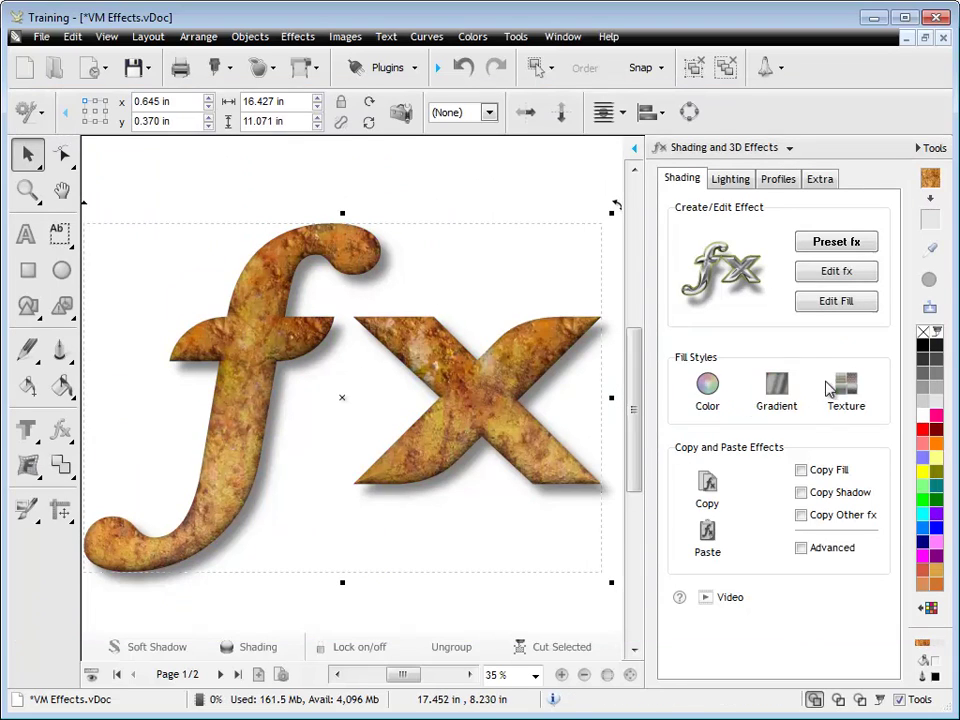
# Shrink the rust texture and shift it right and down within the letters
pyautogui.click(840, 301)
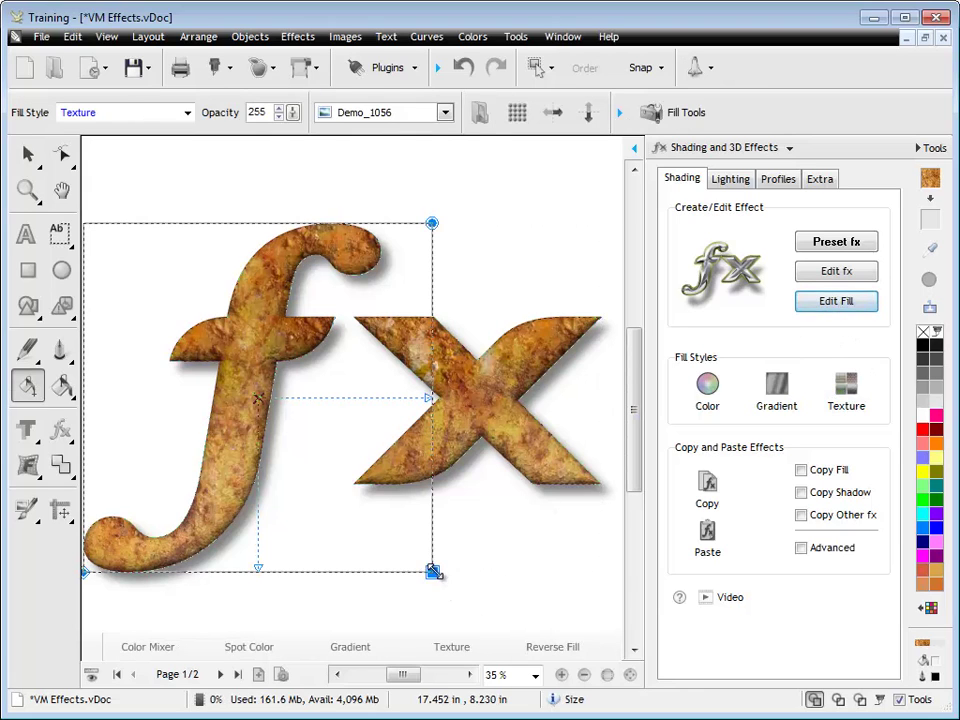
pyautogui.moveTo(432, 572); pyautogui.dragTo(340, 478)
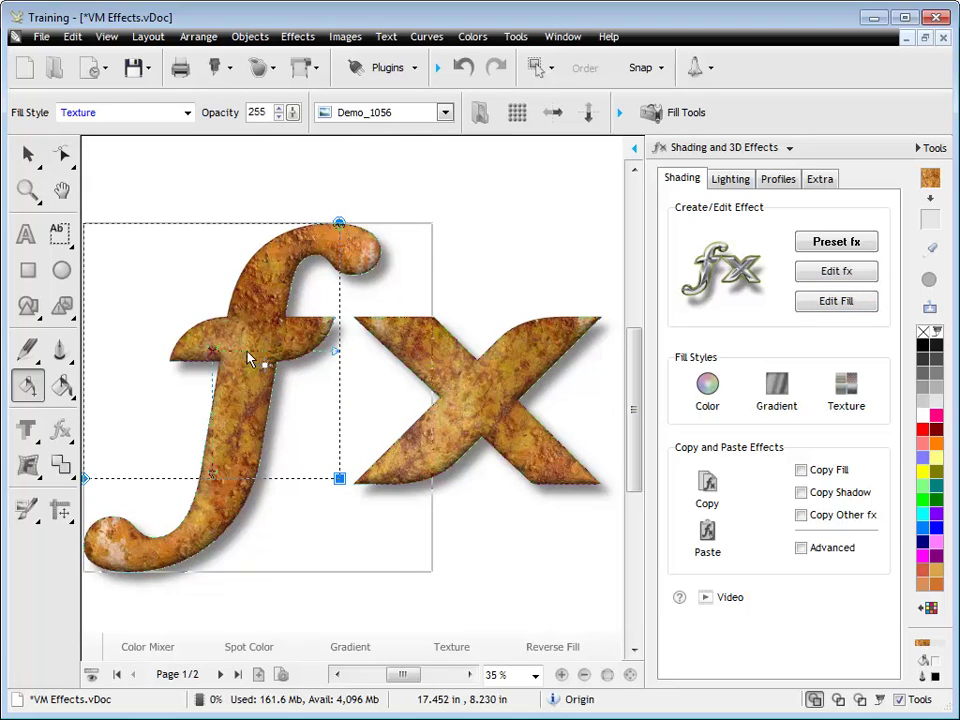
pyautogui.moveTo(214, 354); pyautogui.dragTo(378, 397)
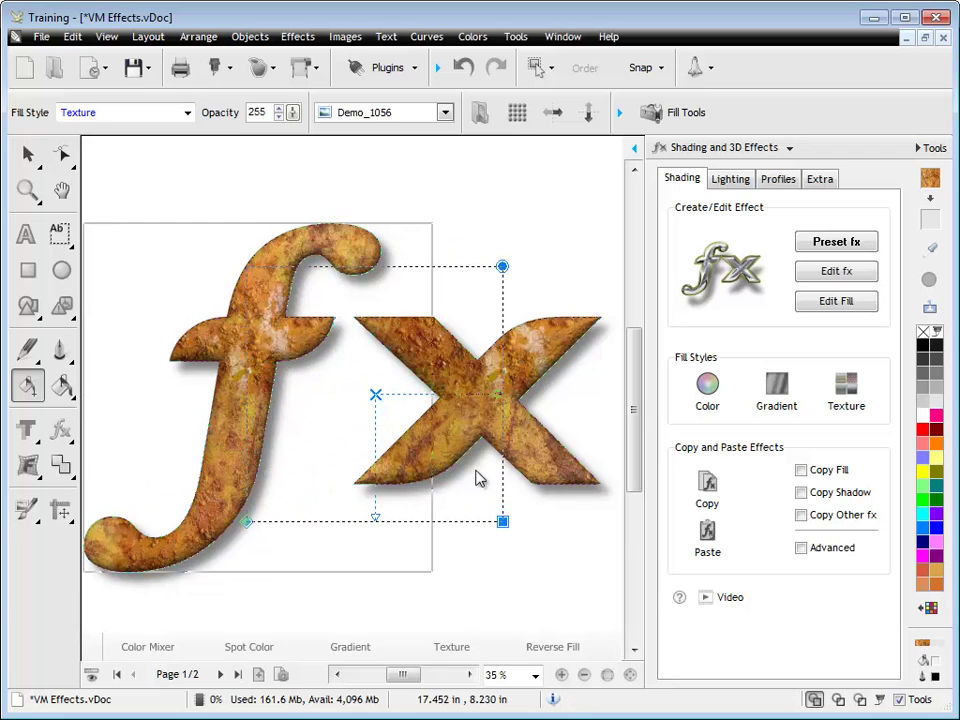
# Replace the fill with the green Demo_1011 texture and return to the Selector
pyautogui.click(843, 397)
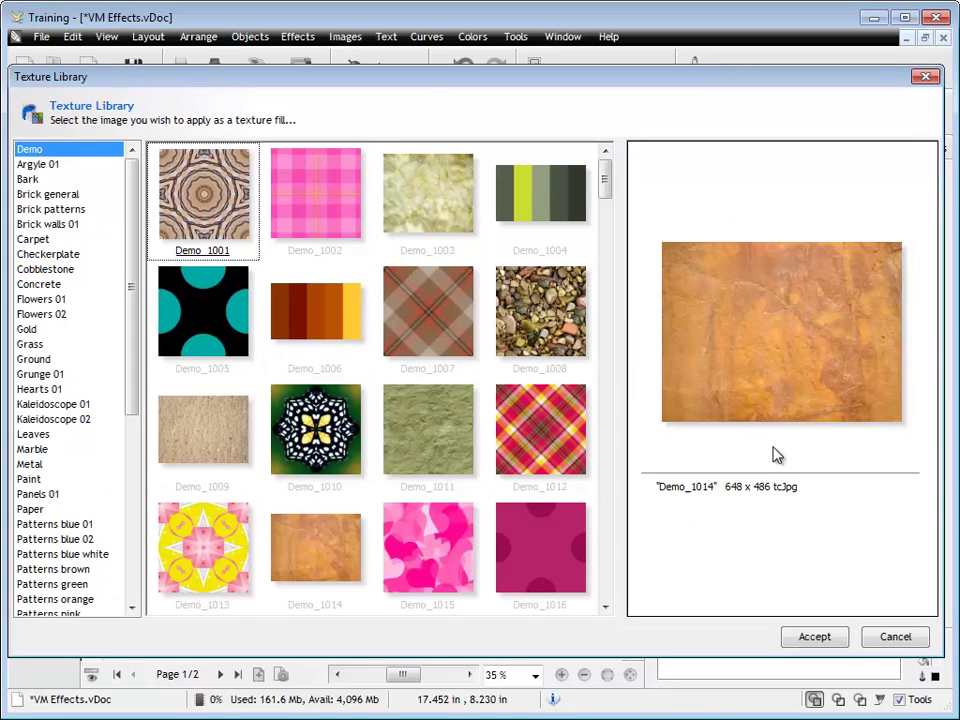
pyautogui.click(428, 430)
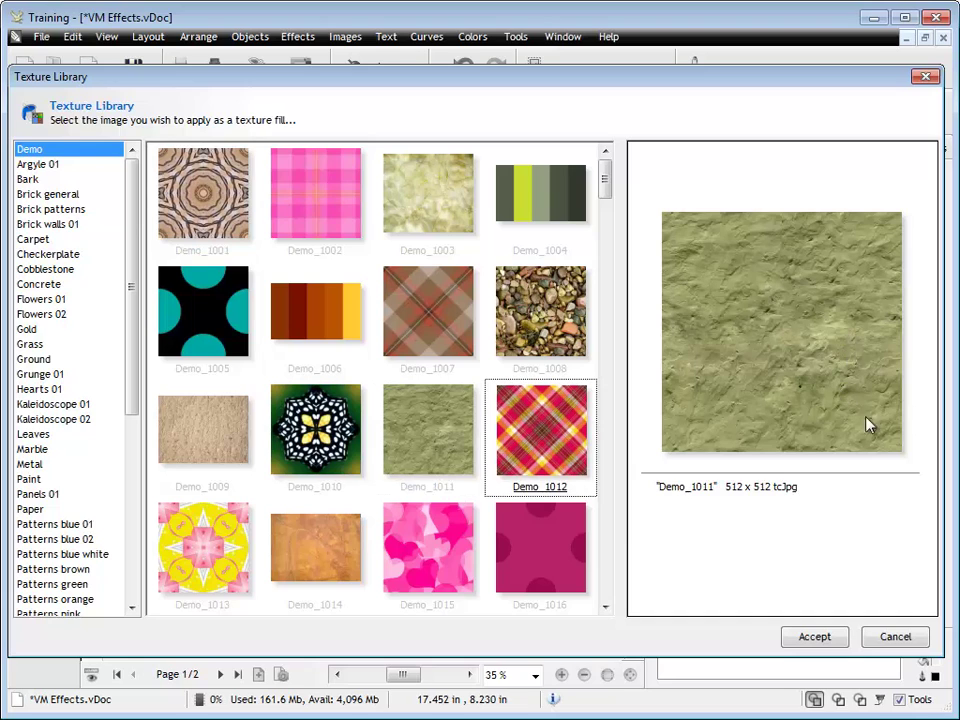
pyautogui.click(836, 644)
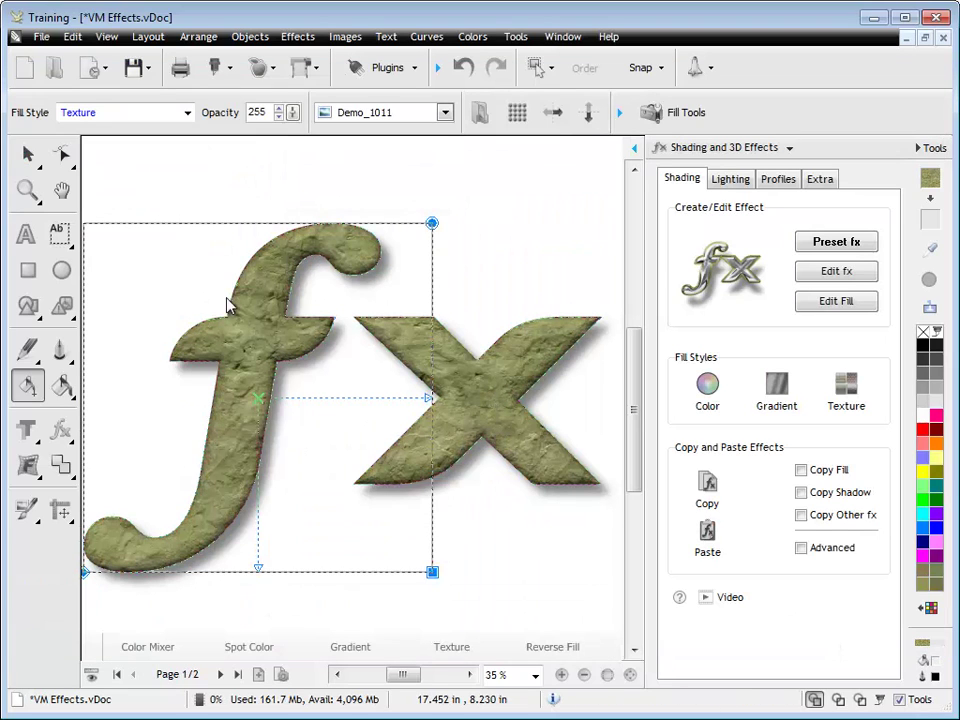
pyautogui.click(29, 154)
# Reselect the fx text and fill it with the cracked grey stone texture Demo_1064
pyautogui.click(369, 193)
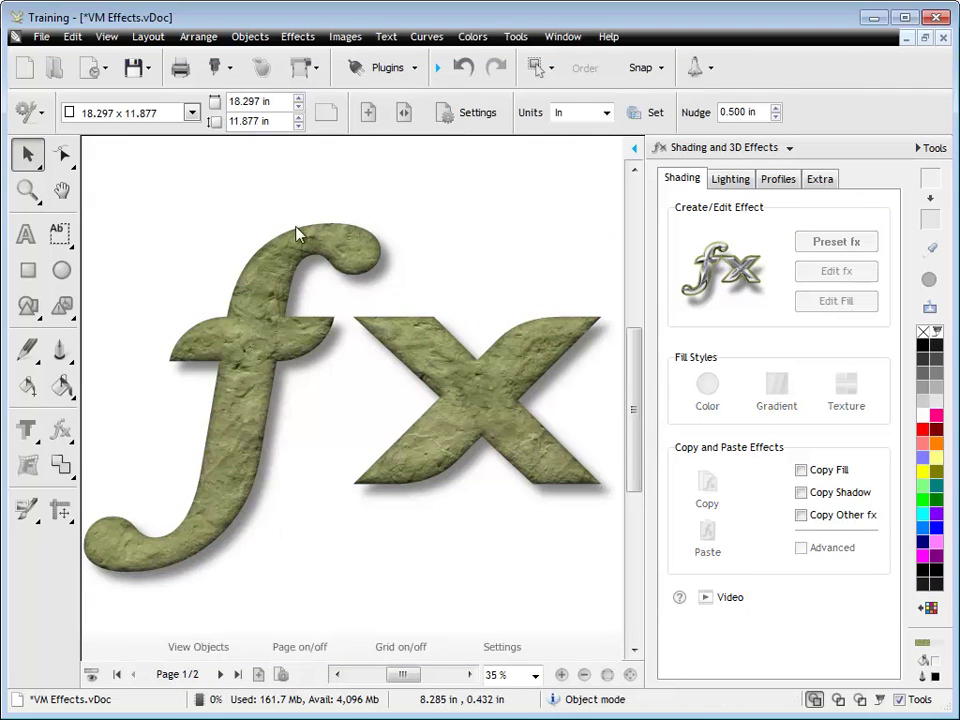
pyautogui.click(522, 444)
pyautogui.click(850, 391)
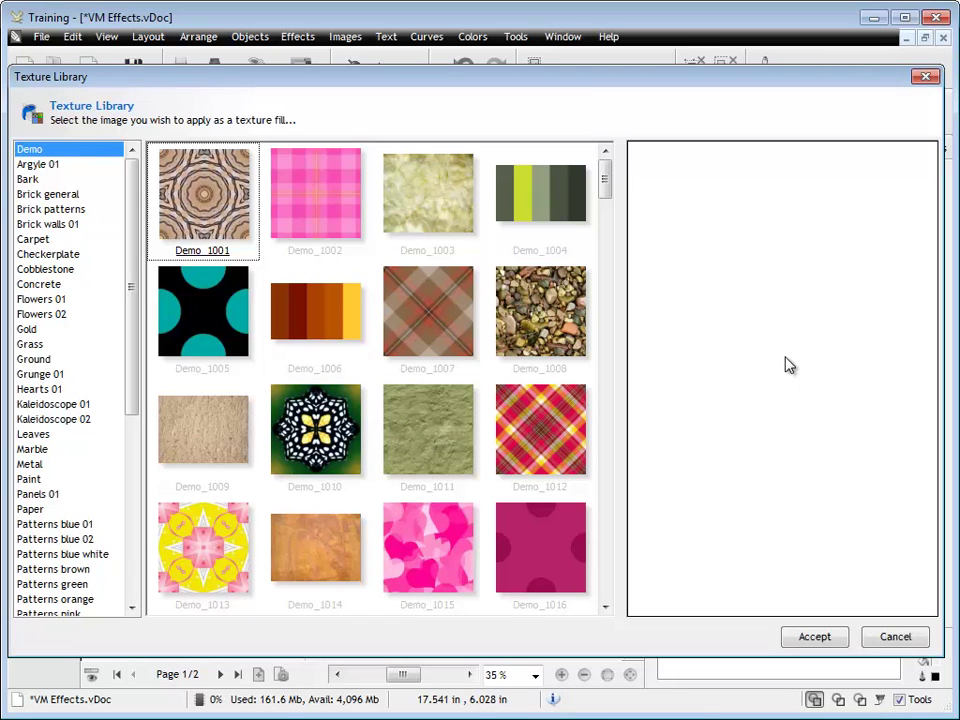
pyautogui.moveTo(603, 196); pyautogui.dragTo(626, 310)
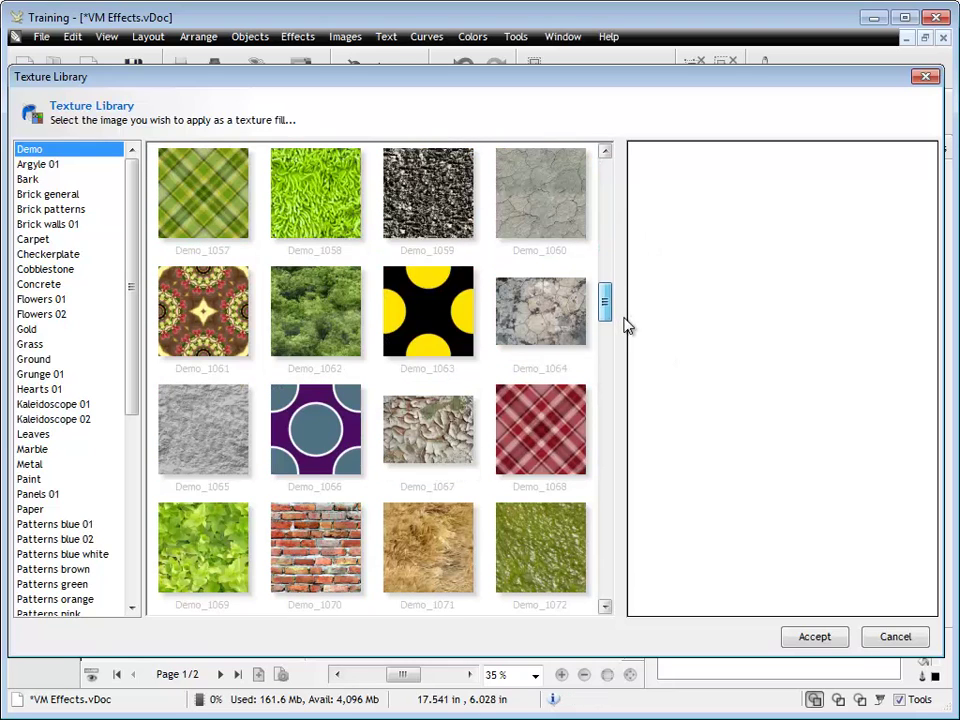
pyautogui.click(540, 312)
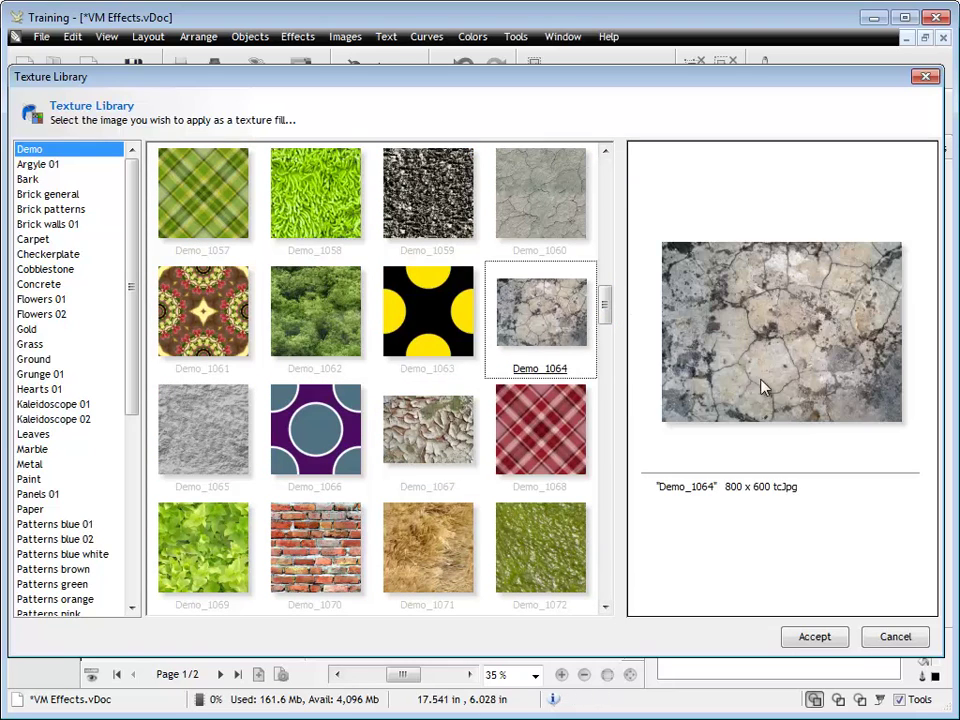
pyautogui.click(814, 637)
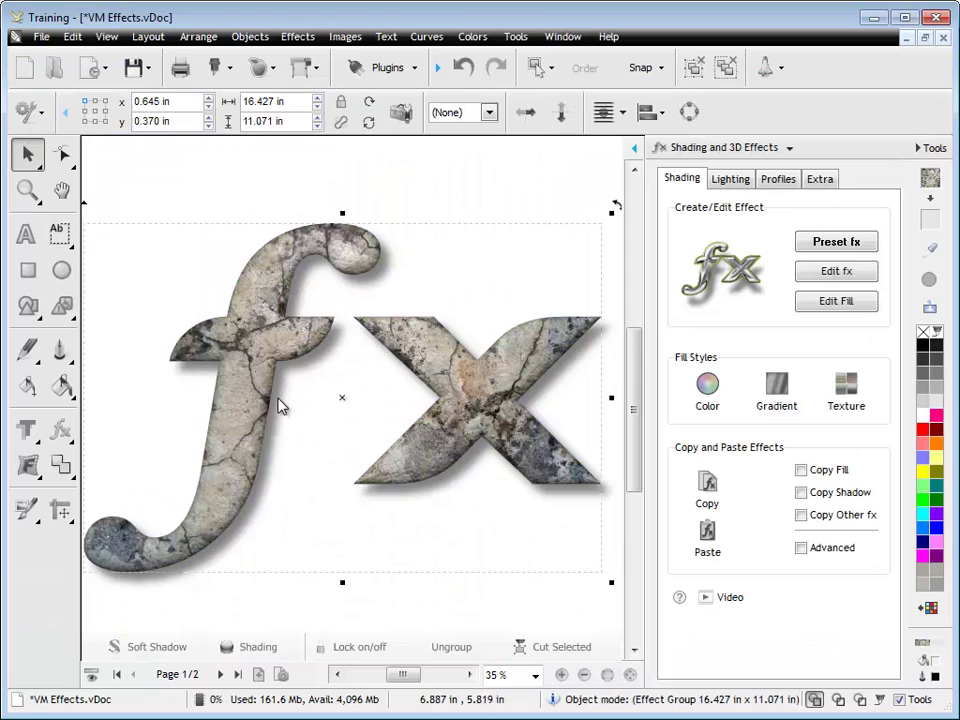
# Fill the fx text with the Demo_1052 flower texture
pyautogui.click(838, 398)
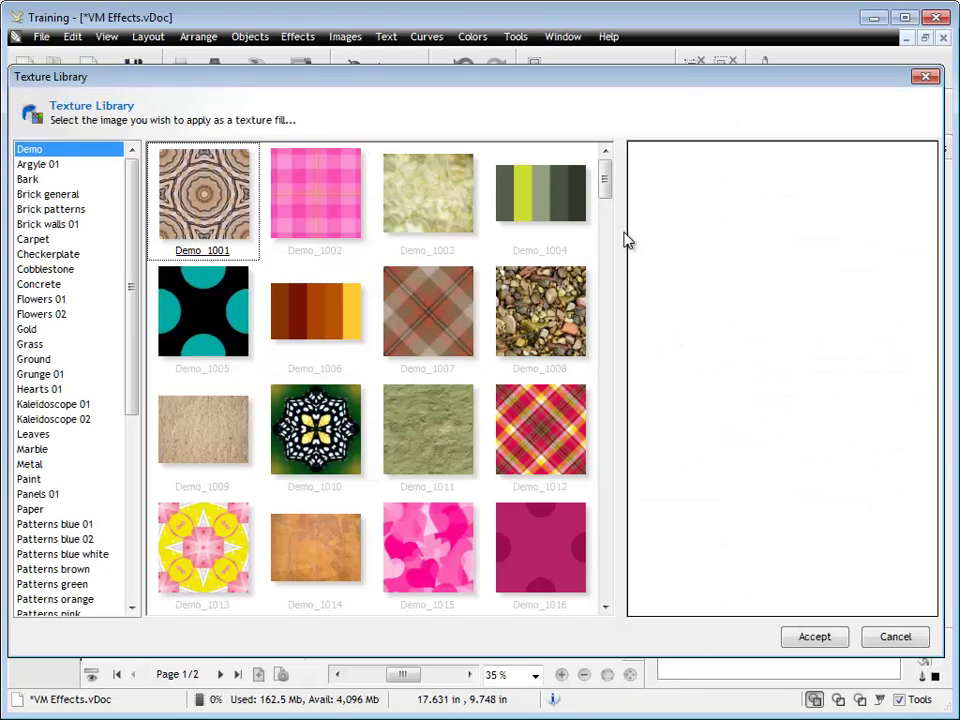
pyautogui.moveTo(604, 193); pyautogui.dragTo(604, 292)
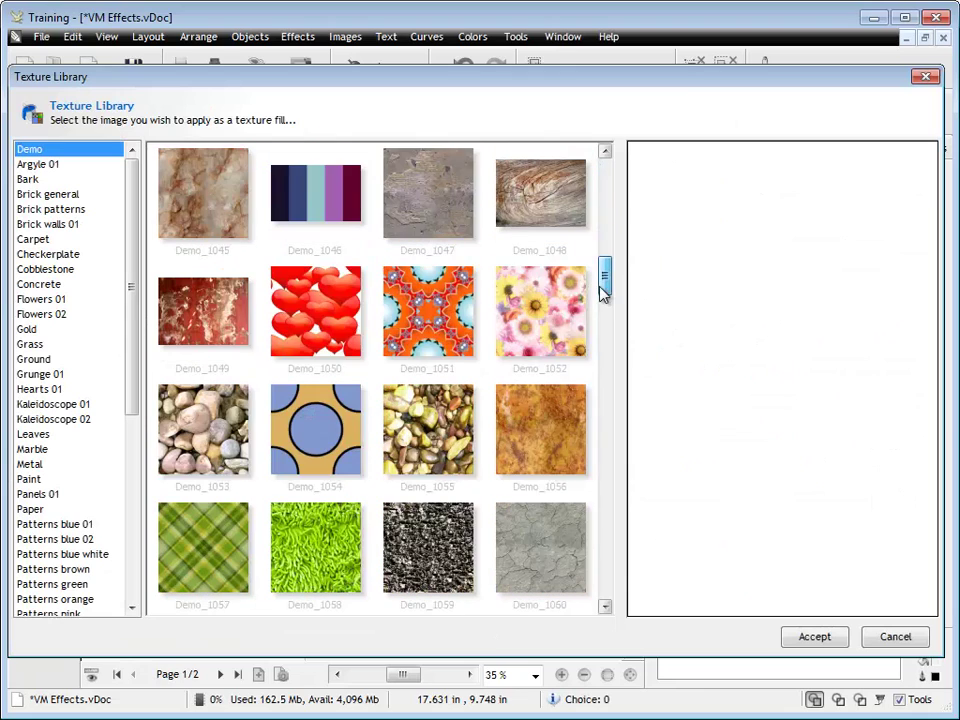
pyautogui.click(551, 313)
pyautogui.click(810, 642)
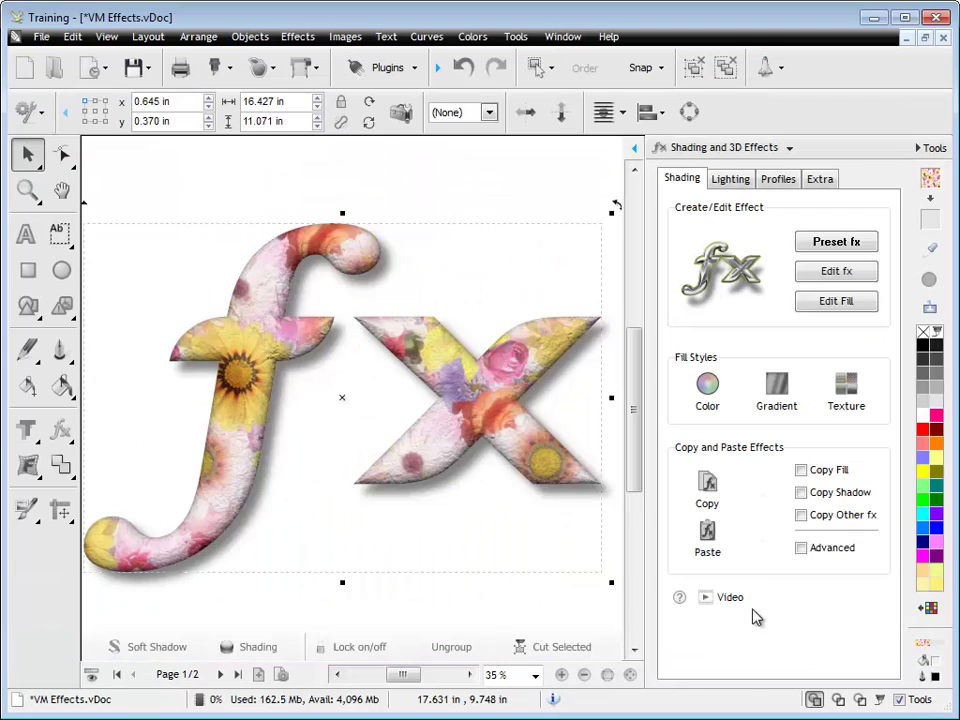
# Tile the flower texture smaller and shift it toward the middle of the fx letters
pyautogui.click(834, 301)
pyautogui.moveTo(433, 569); pyautogui.dragTo(285, 422)
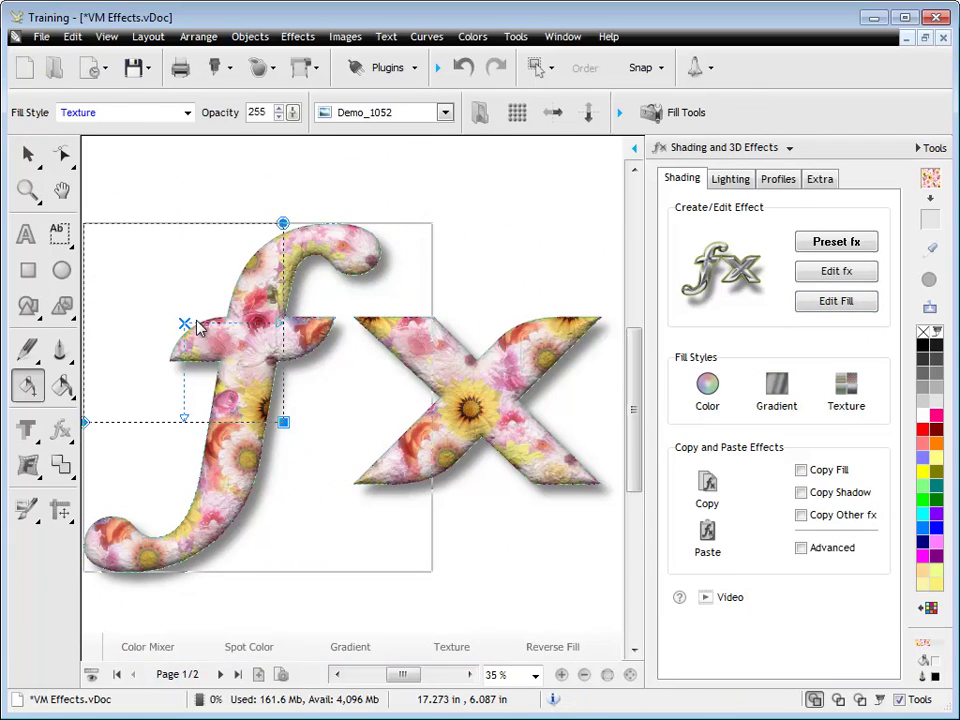
pyautogui.moveTo(198, 326); pyautogui.dragTo(335, 376)
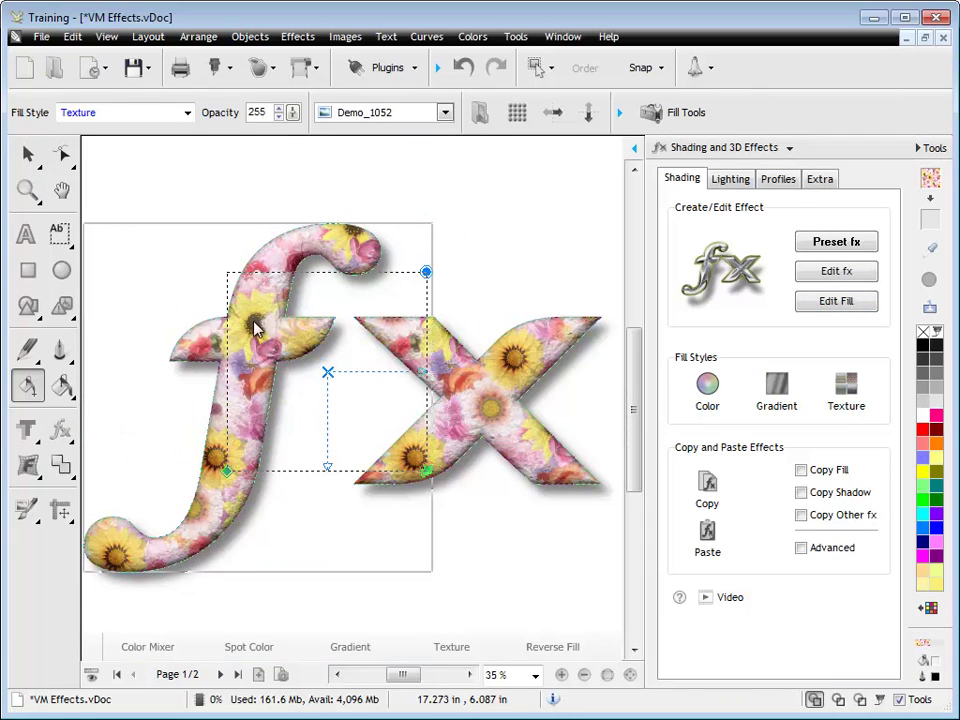
pyautogui.click(28, 153)
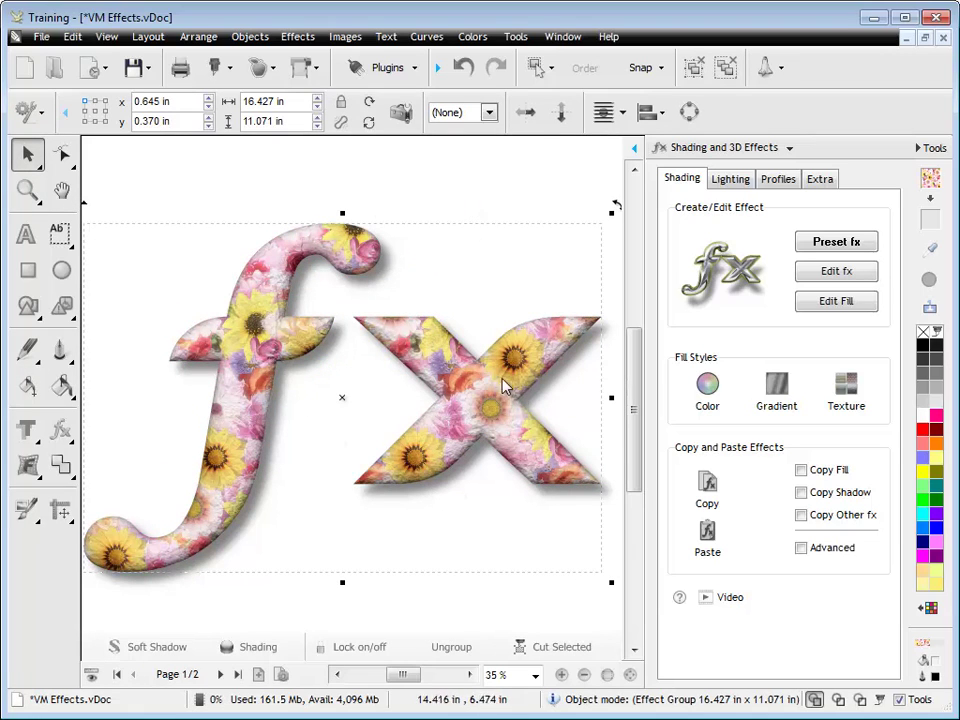
# Apply the Chrome 09 preset from the Metal-Chrome 2 category to the fx lettering
pyautogui.click(815, 243)
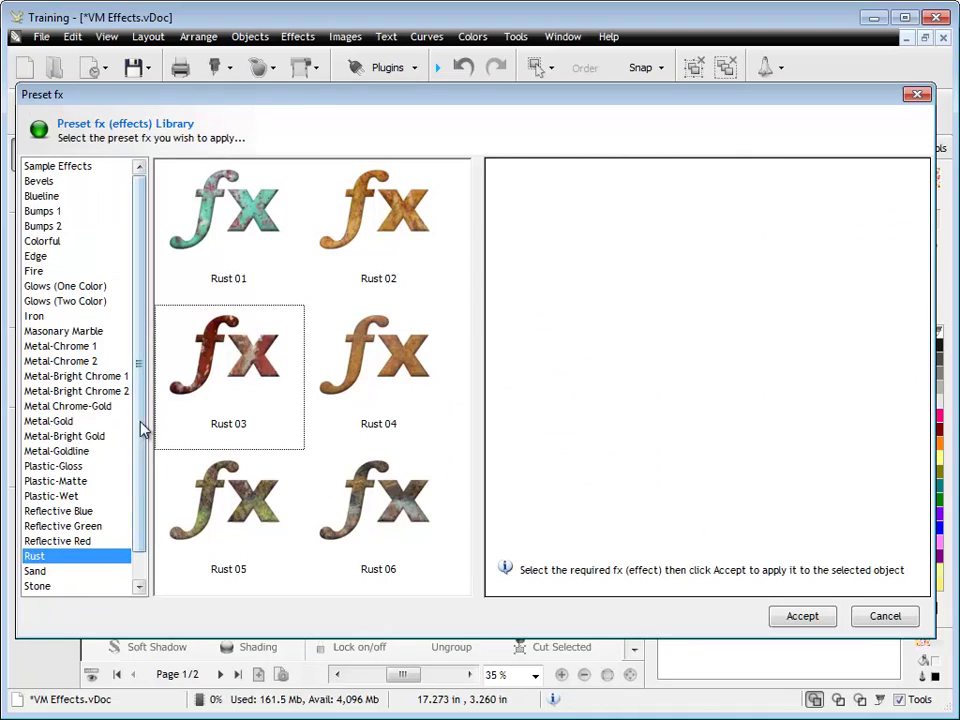
pyautogui.click(79, 392)
pyautogui.click(110, 376)
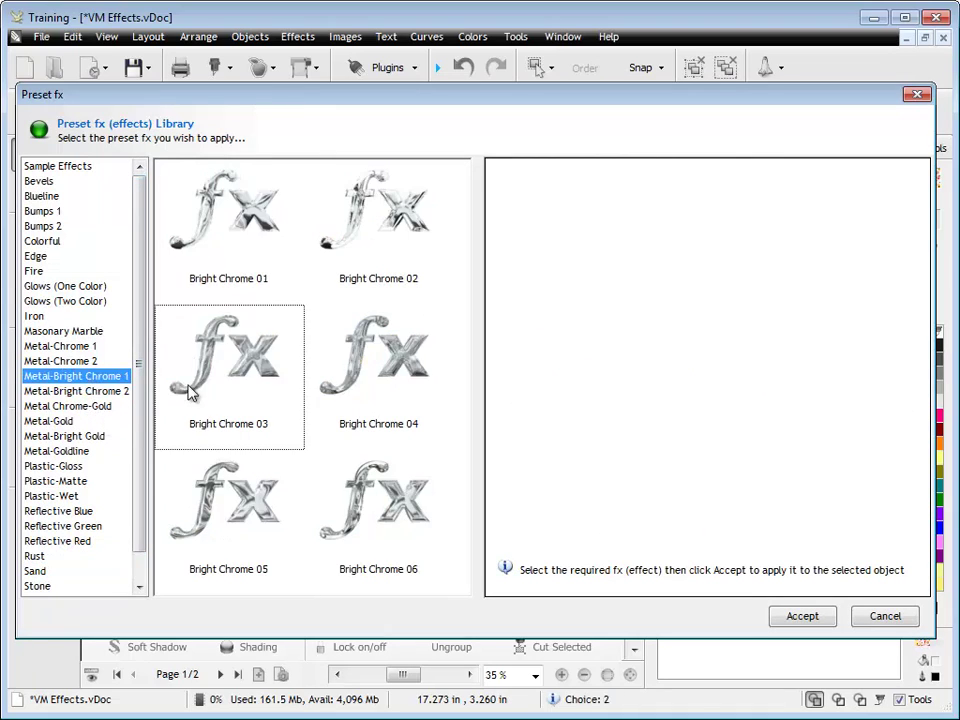
pyautogui.click(248, 243)
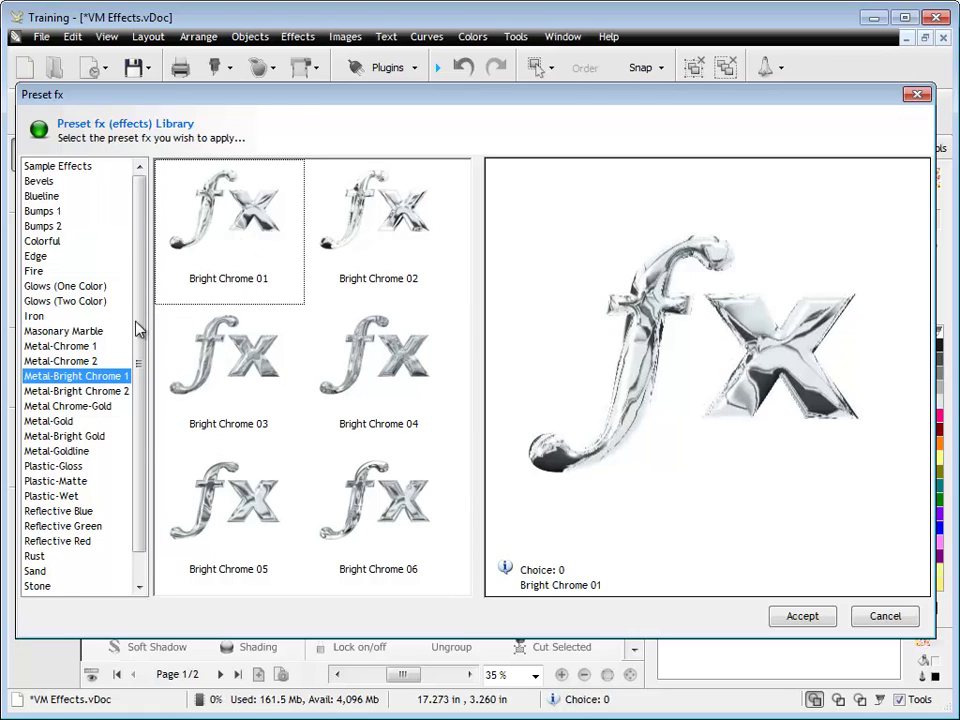
pyautogui.click(92, 362)
pyautogui.click(228, 360)
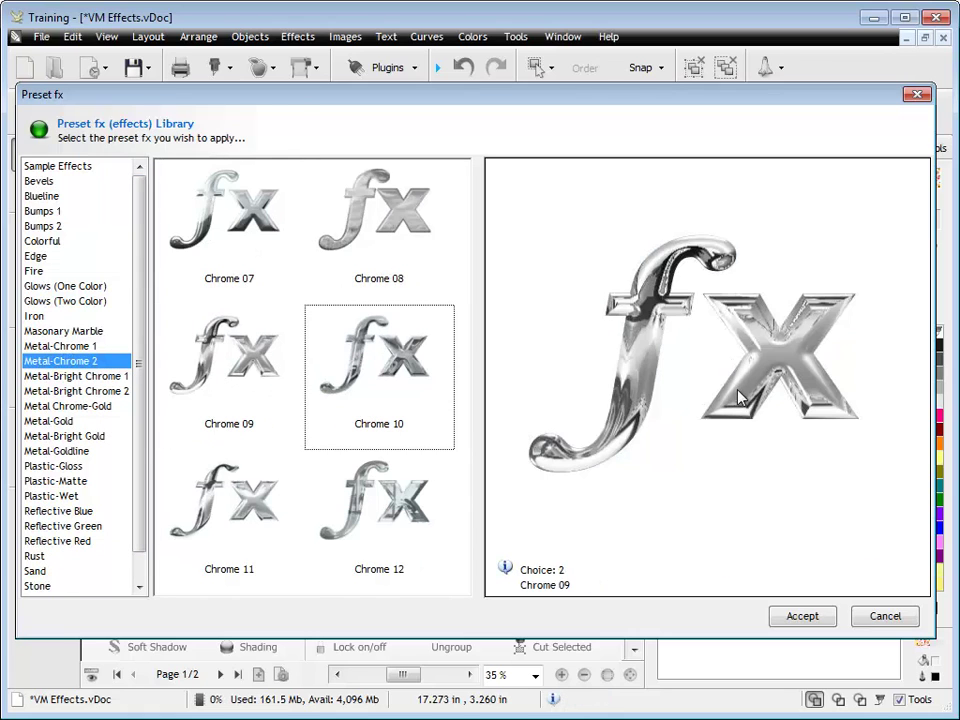
pyautogui.click(802, 616)
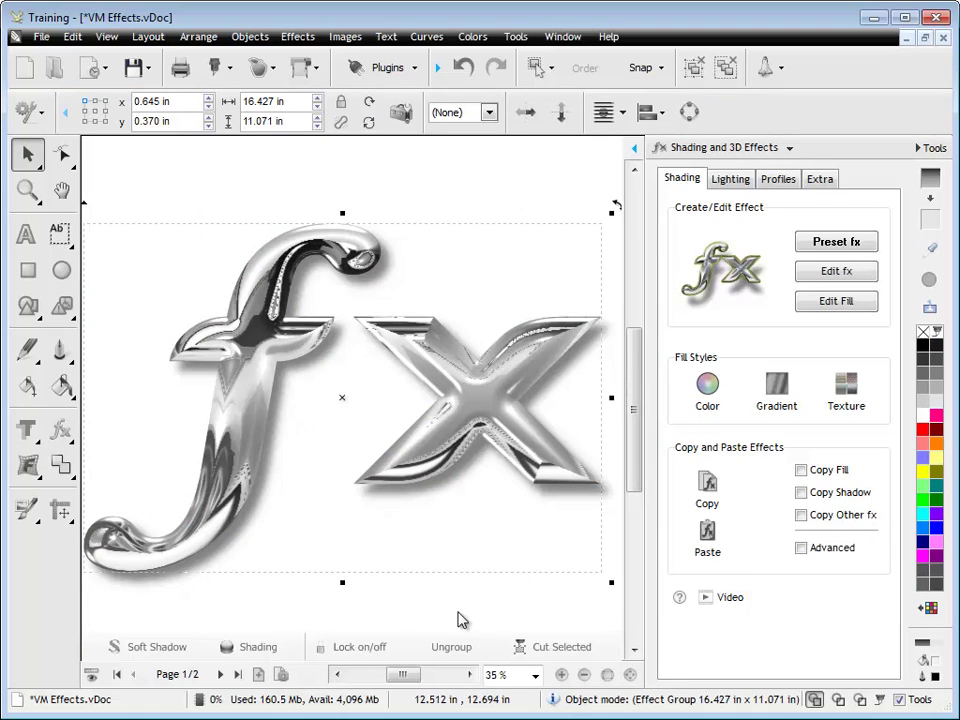
# Copy the fx text's chrome effect, including its fill, shadow and other effects
pyautogui.click(801, 470)
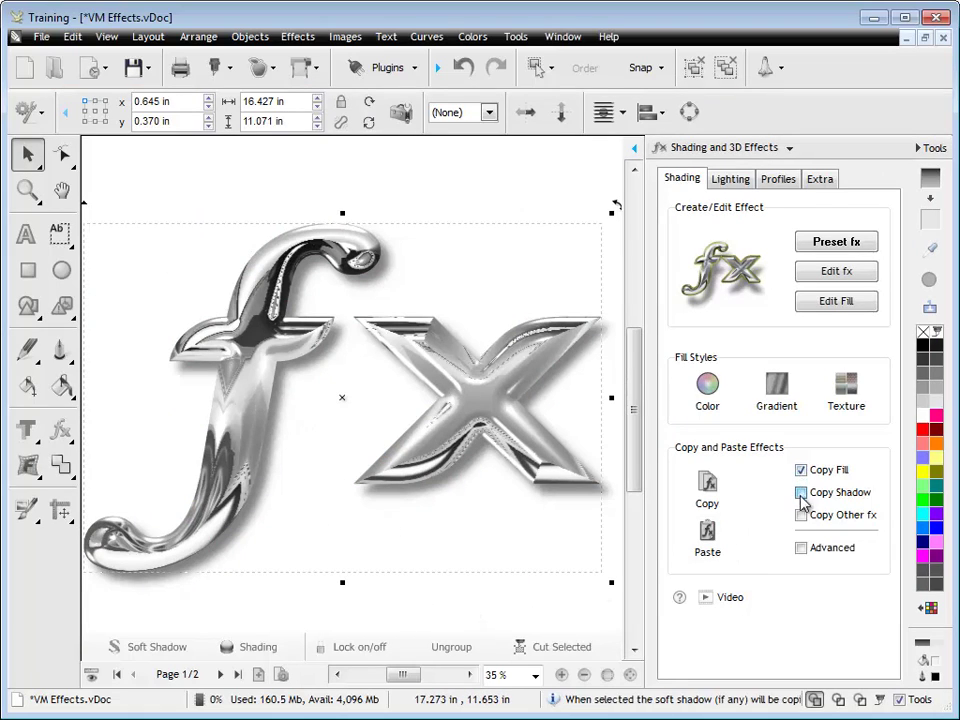
pyautogui.click(801, 492)
pyautogui.click(801, 515)
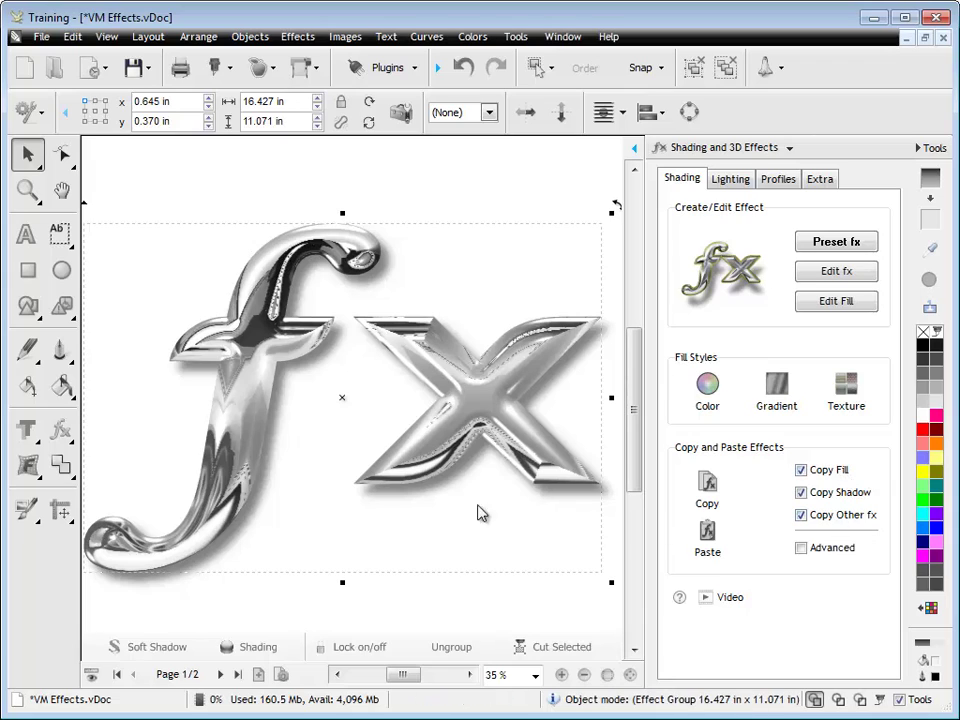
pyautogui.click(707, 490)
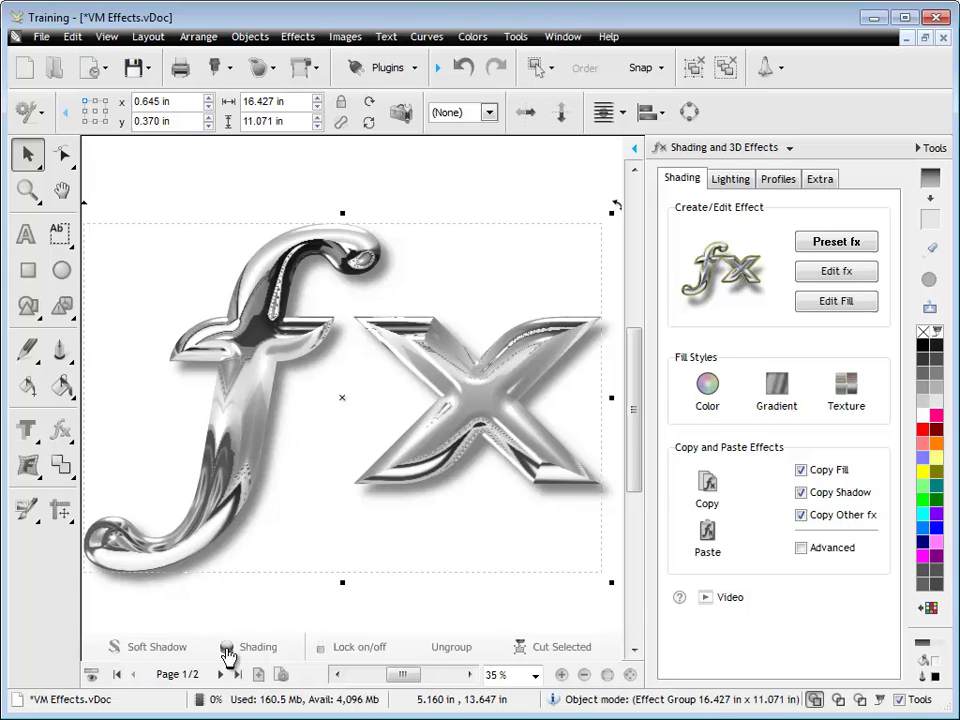
# Paste the copied chrome effect onto the grey fx curves on page 2
pyautogui.click(220, 677)
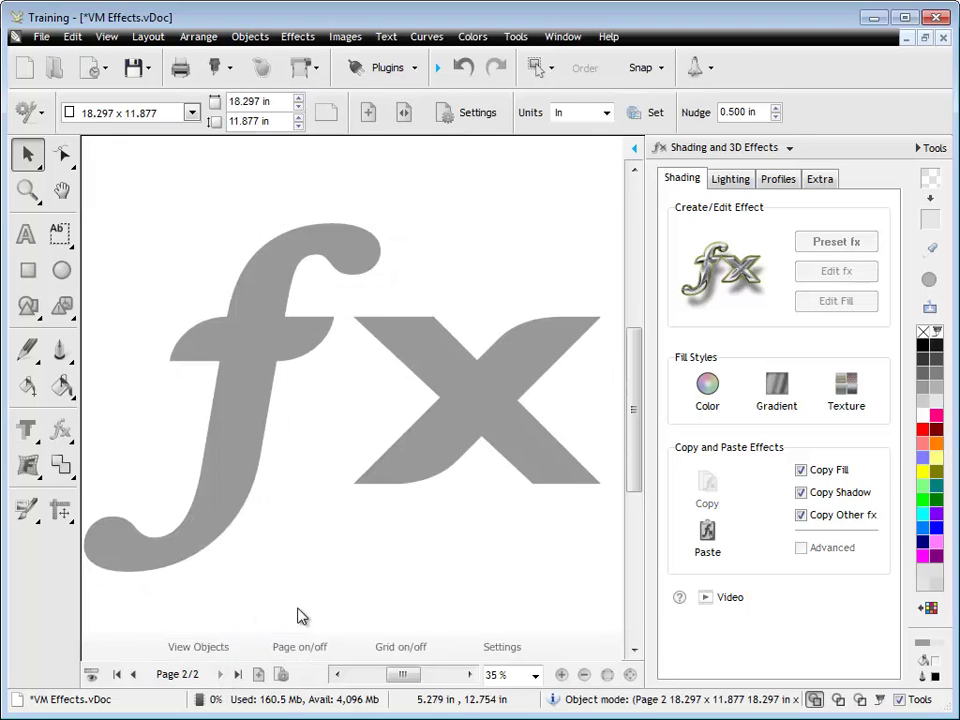
pyautogui.click(461, 452)
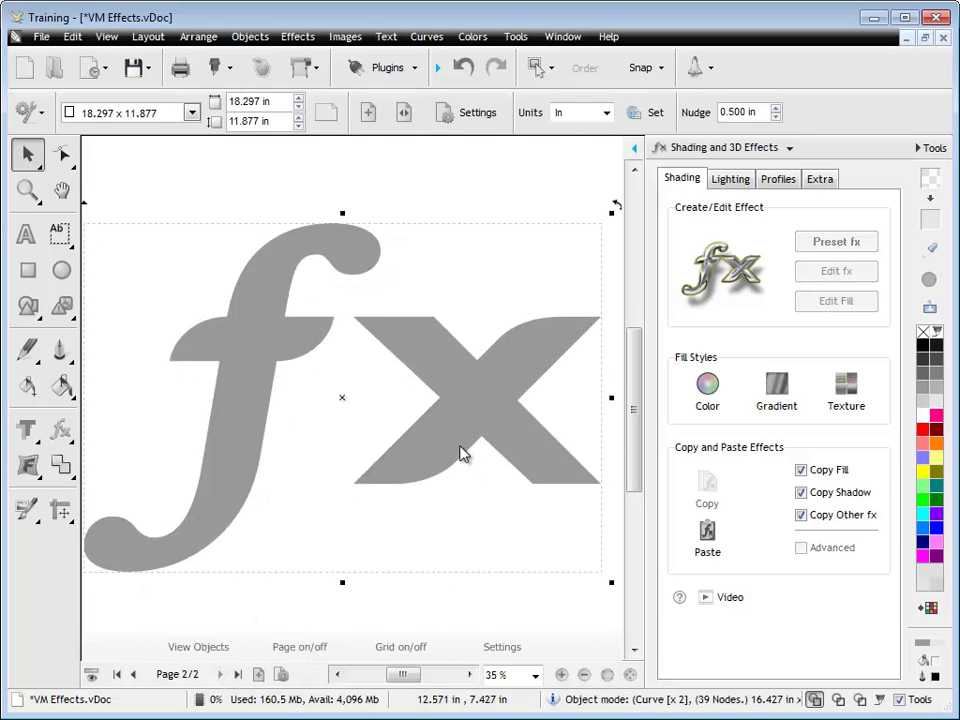
pyautogui.click(708, 540)
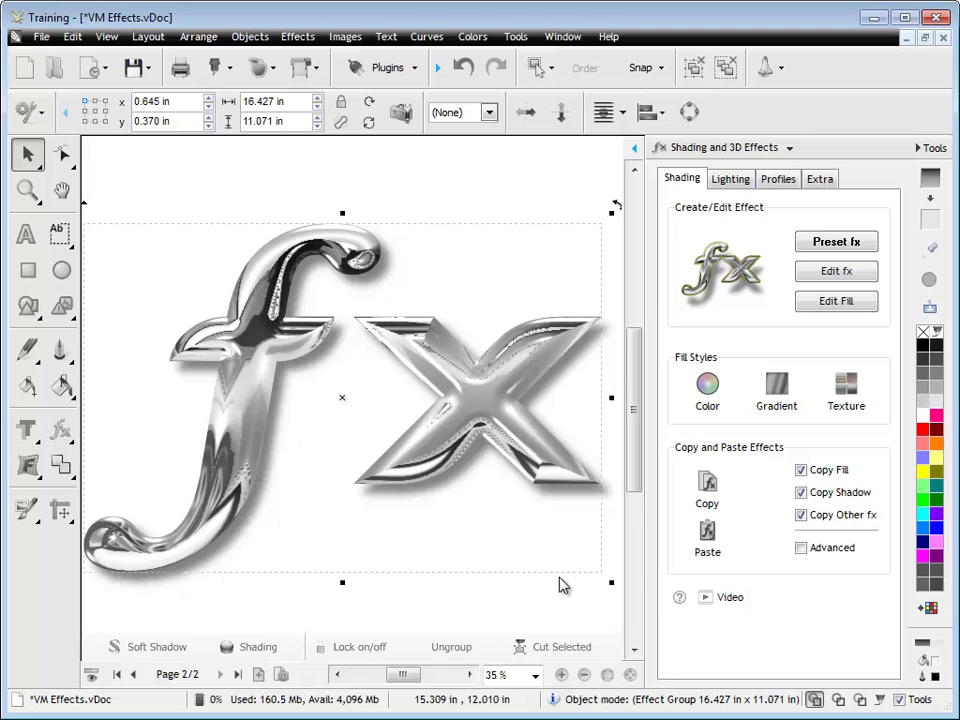
# Apply the Metal-Chrome 2 Chrome 11 preset to page 2's fx text, after previewing Chrome 10, 08 and 12
pyautogui.click(61, 430)
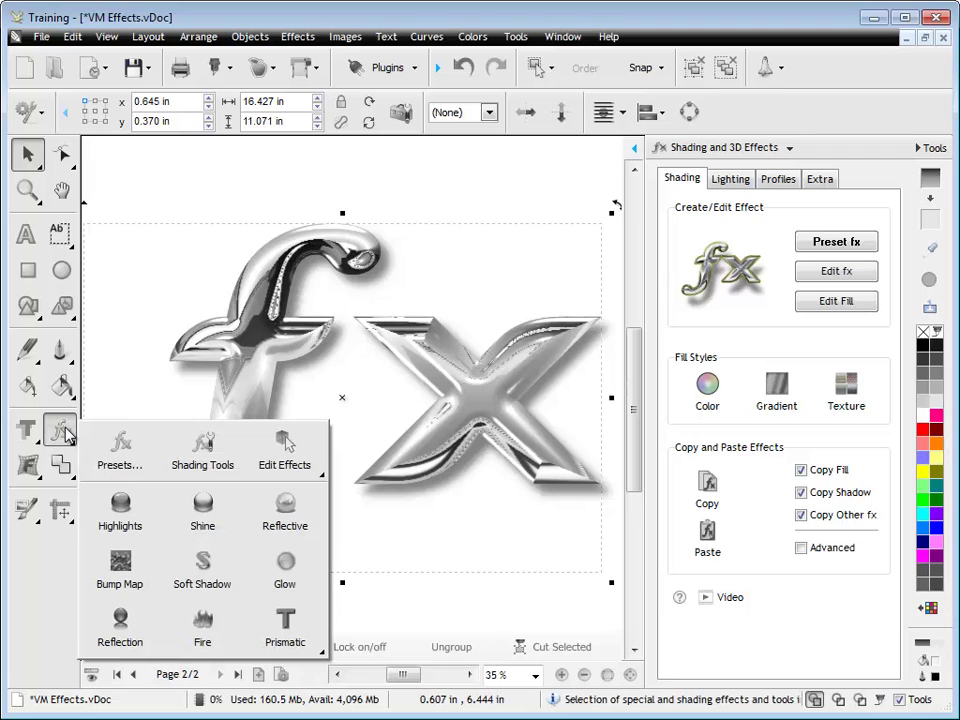
pyautogui.click(133, 462)
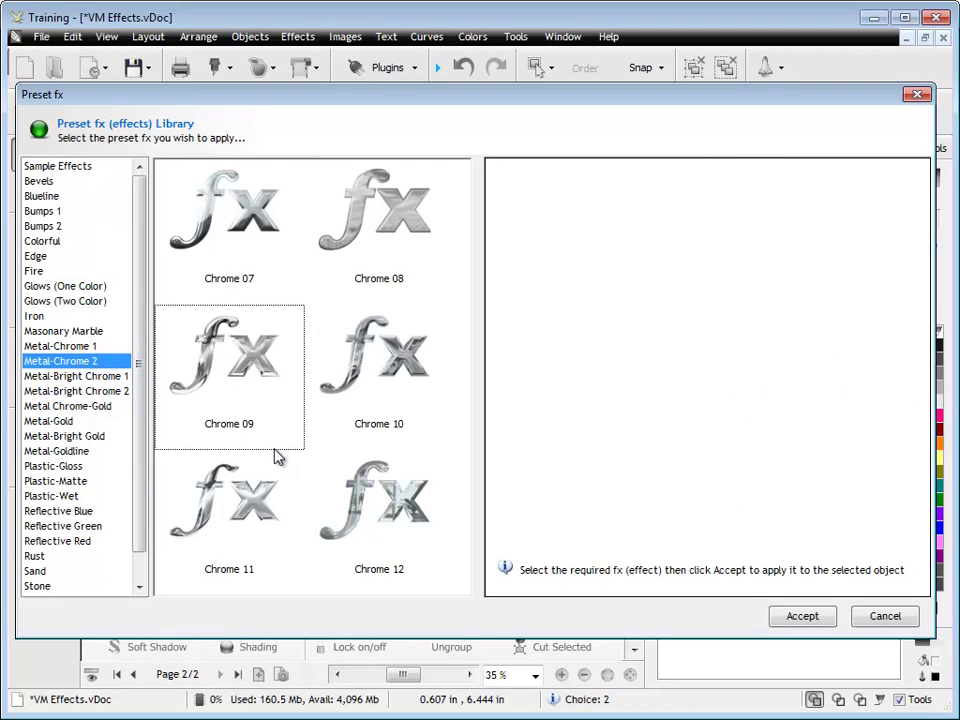
pyautogui.click(365, 373)
pyautogui.click(427, 225)
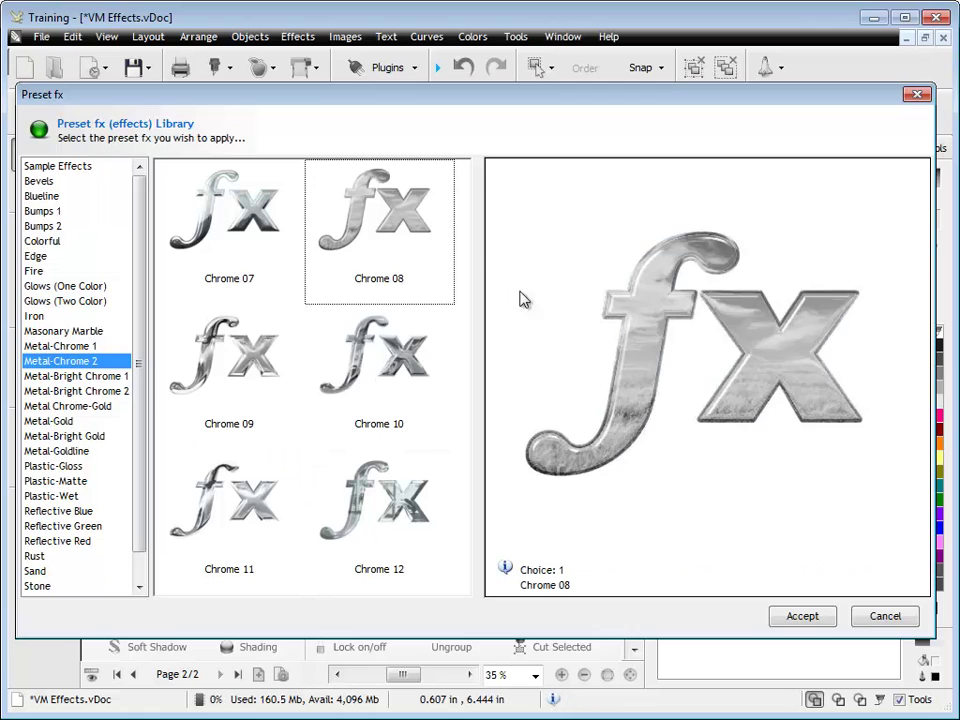
pyautogui.click(434, 507)
pyautogui.click(300, 500)
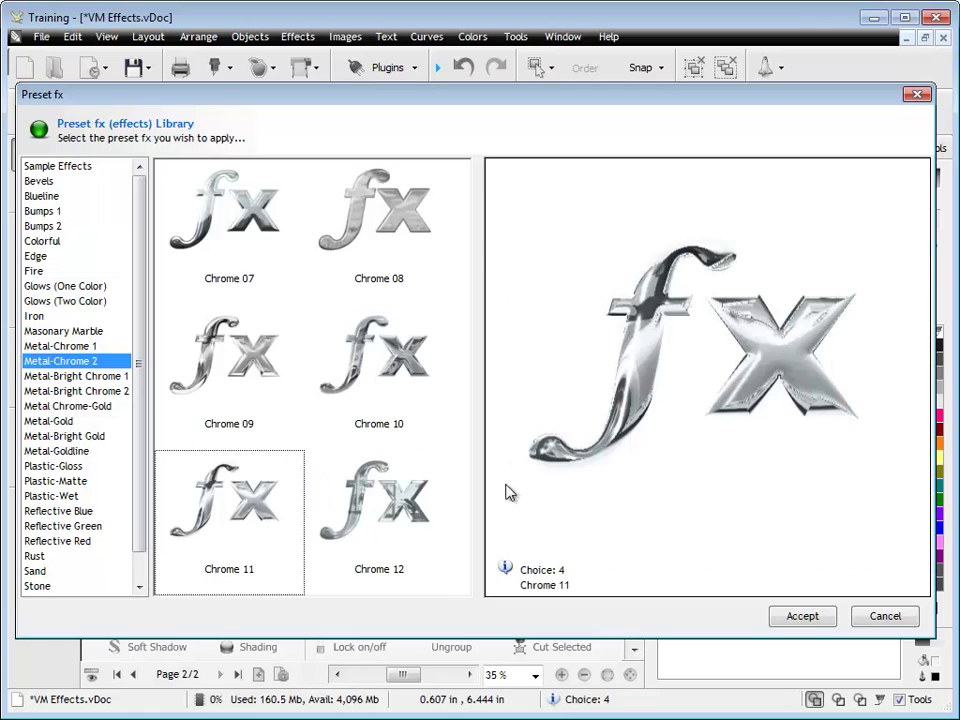
pyautogui.click(802, 616)
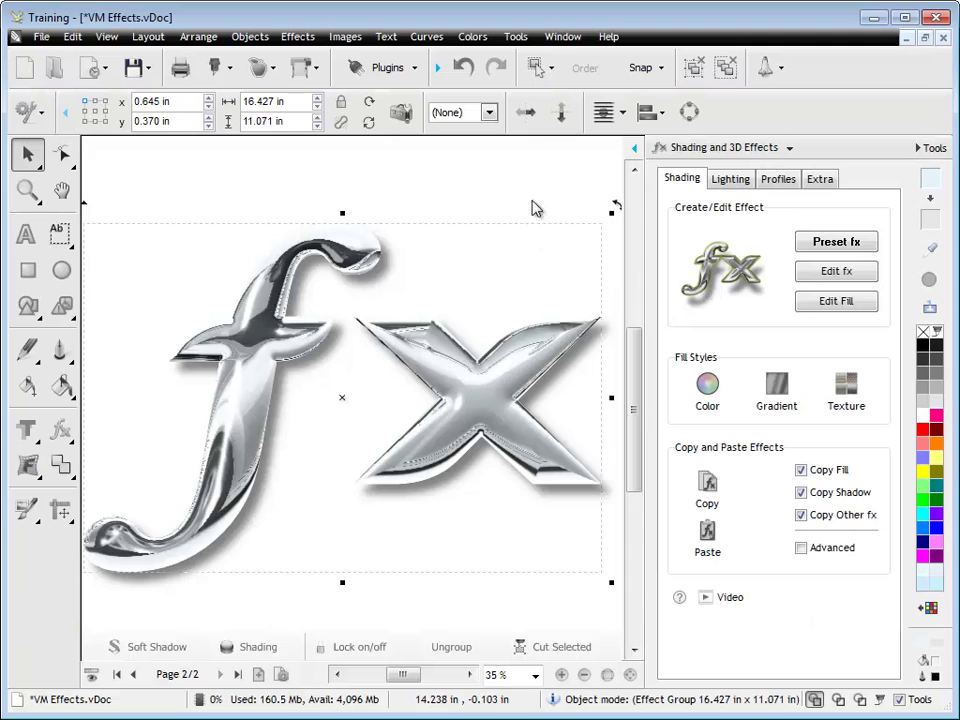
pyautogui.click(726, 181)
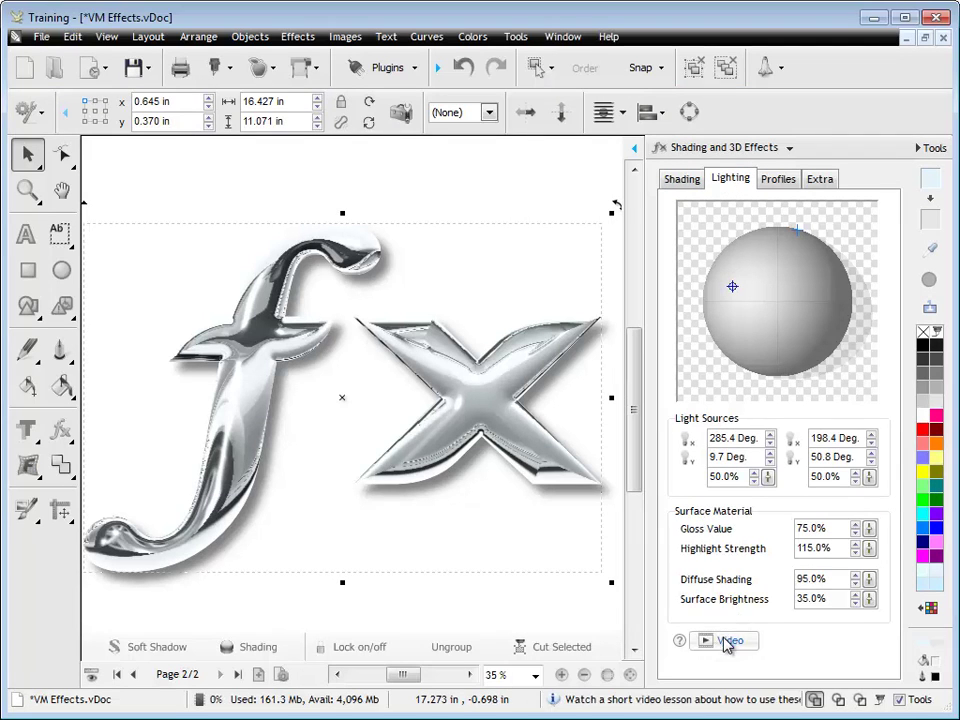
pyautogui.click(779, 183)
pyautogui.click(817, 181)
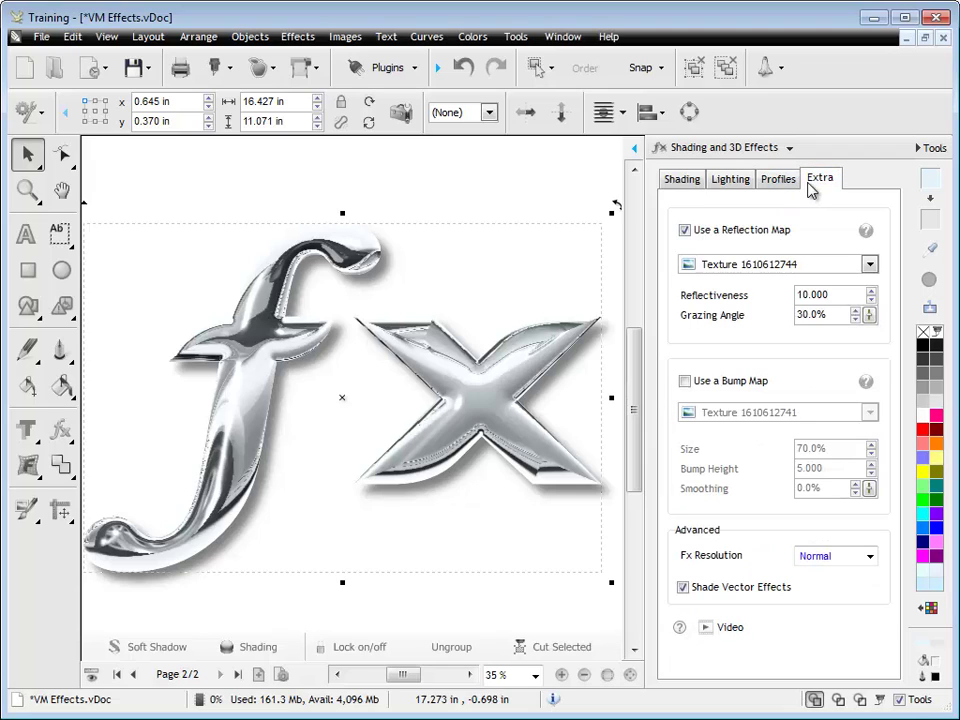
pyautogui.click(681, 182)
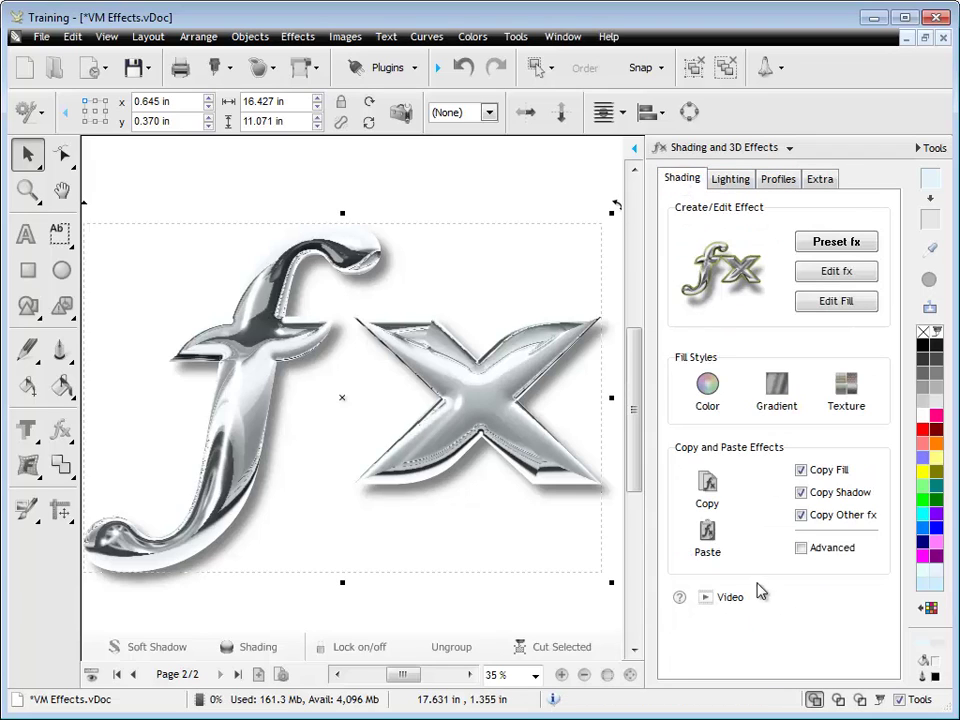